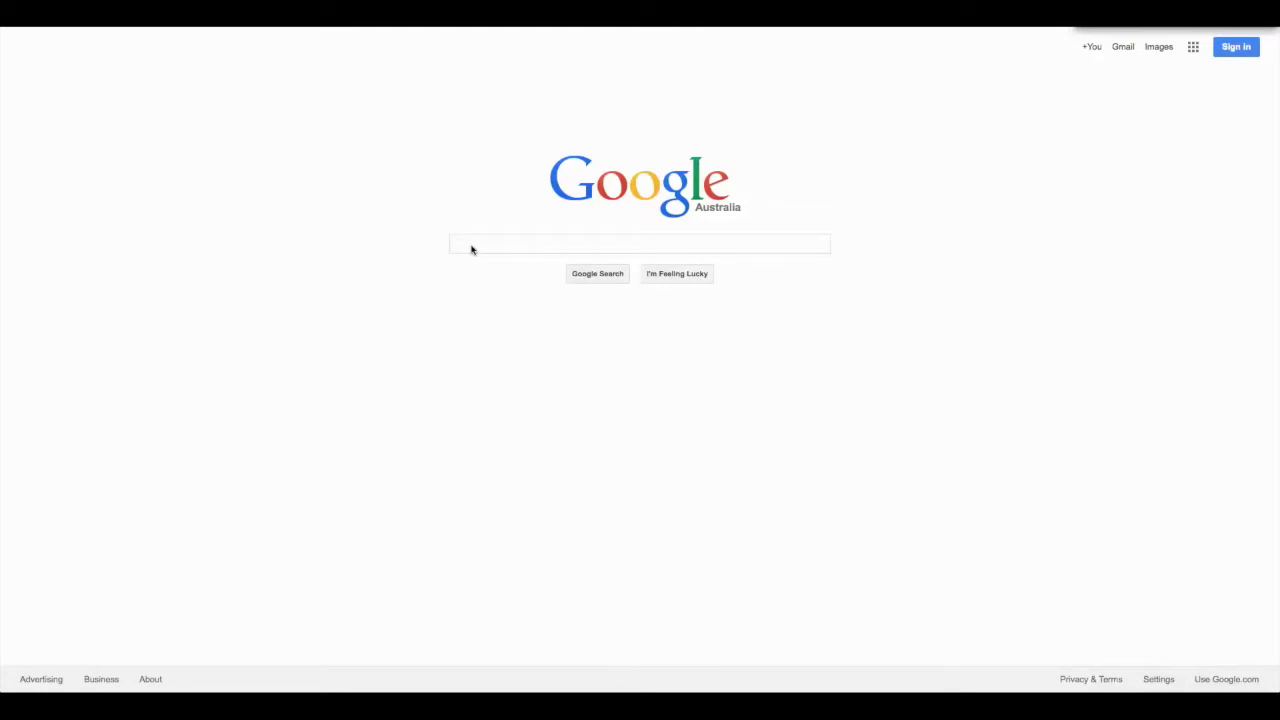
# Search the web for "Great Barrier Reef"
pyautogui.click(472, 249)
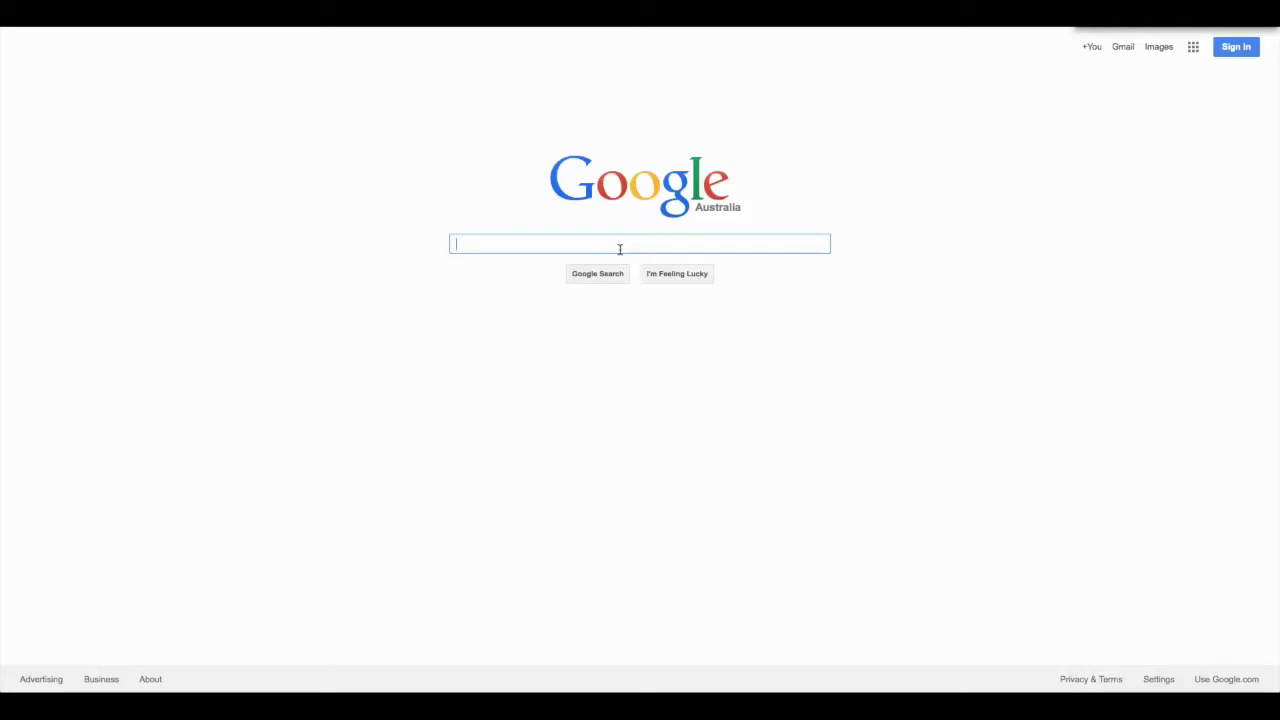
pyautogui.write('Great Bar')
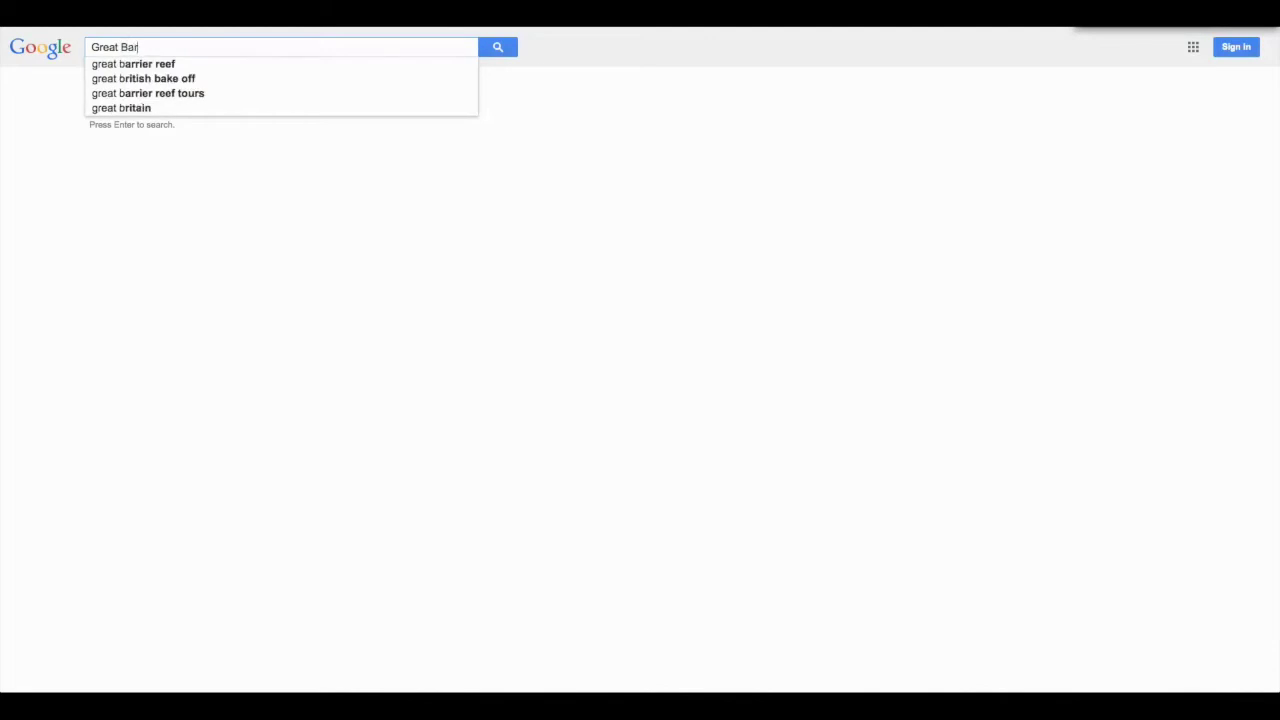
pyautogui.write('rier Reef')
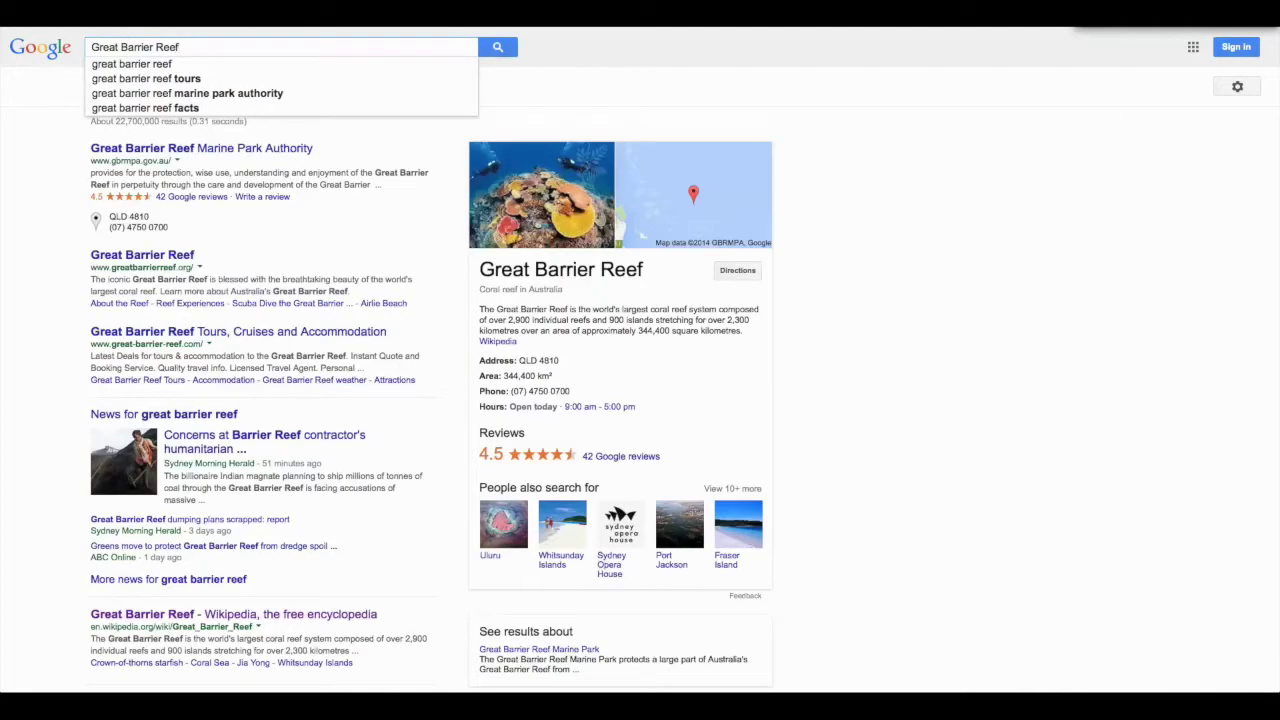
pyautogui.press('Return')
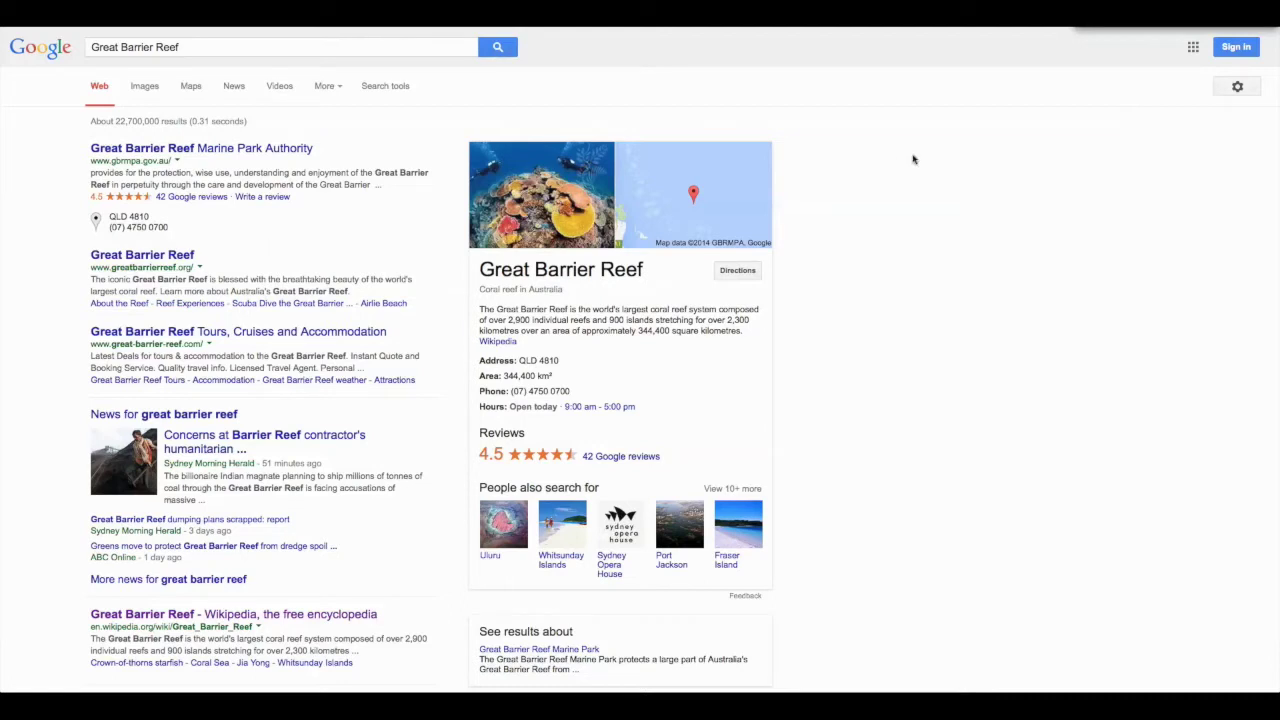
# Open the Advanced Search form for the current Great Barrier Reef query
pyautogui.click(1239, 88)
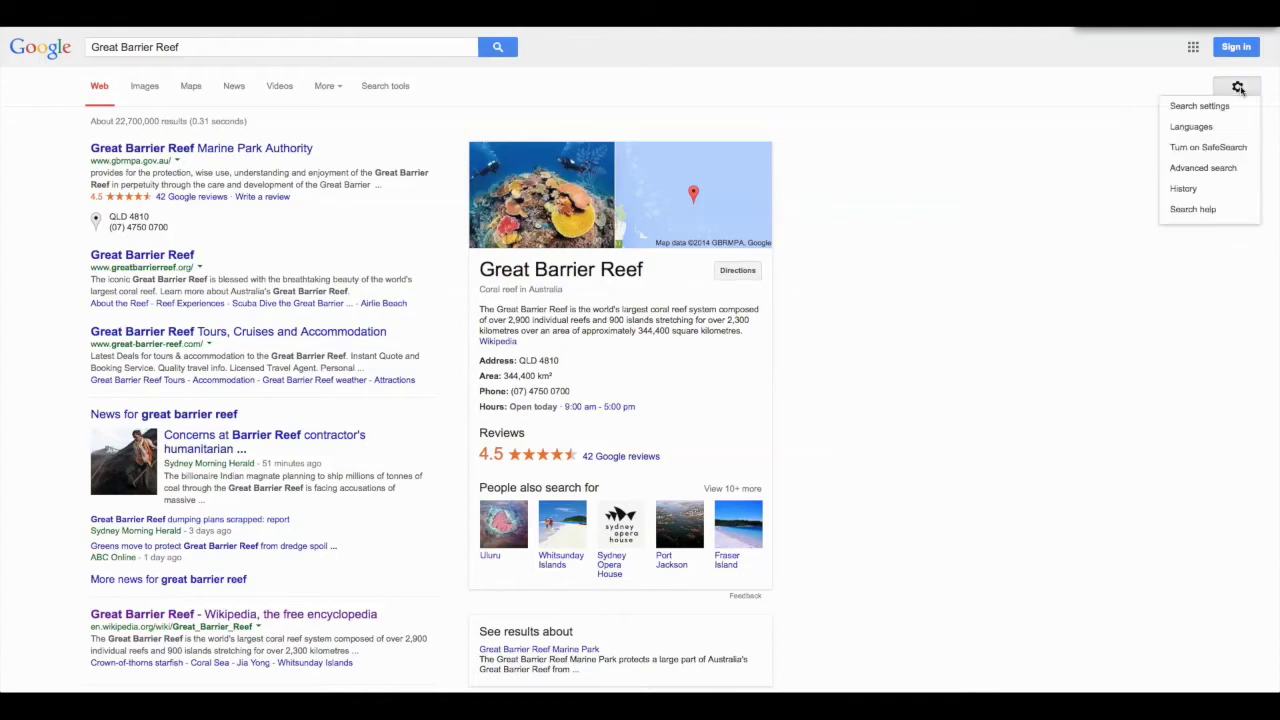
pyautogui.click(1202, 169)
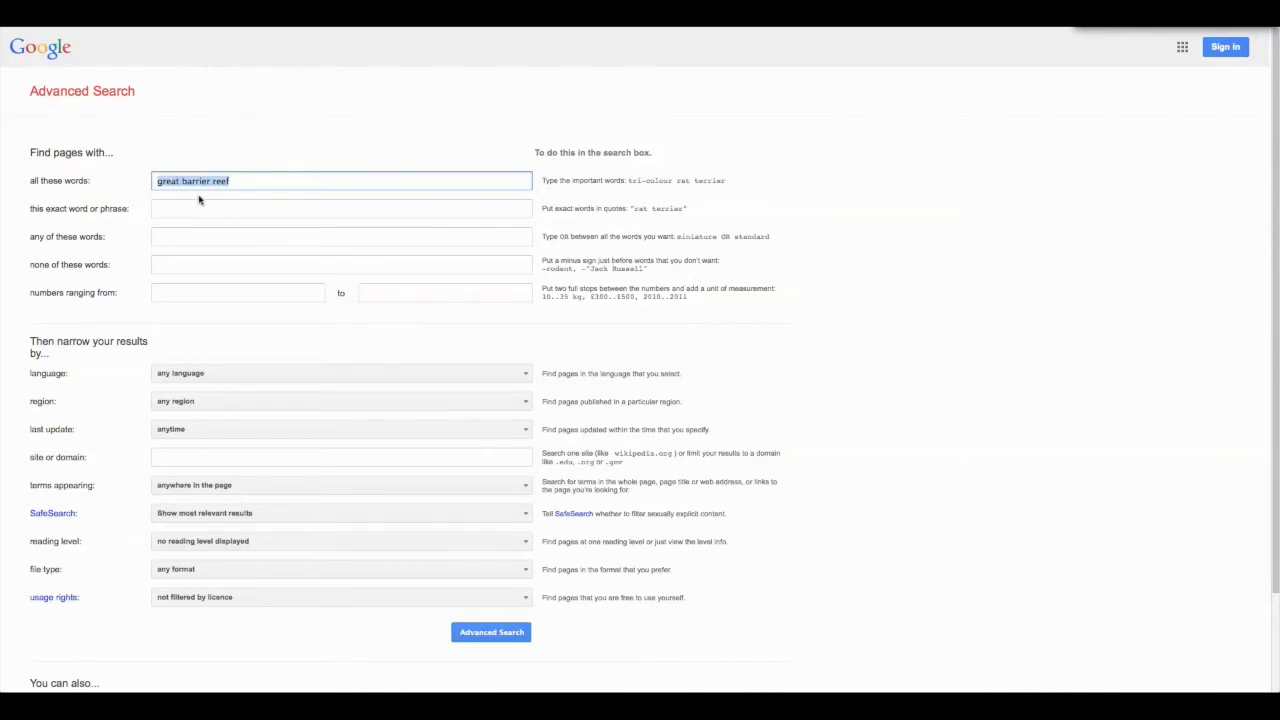
pyautogui.scroll(-1, 190, 202)
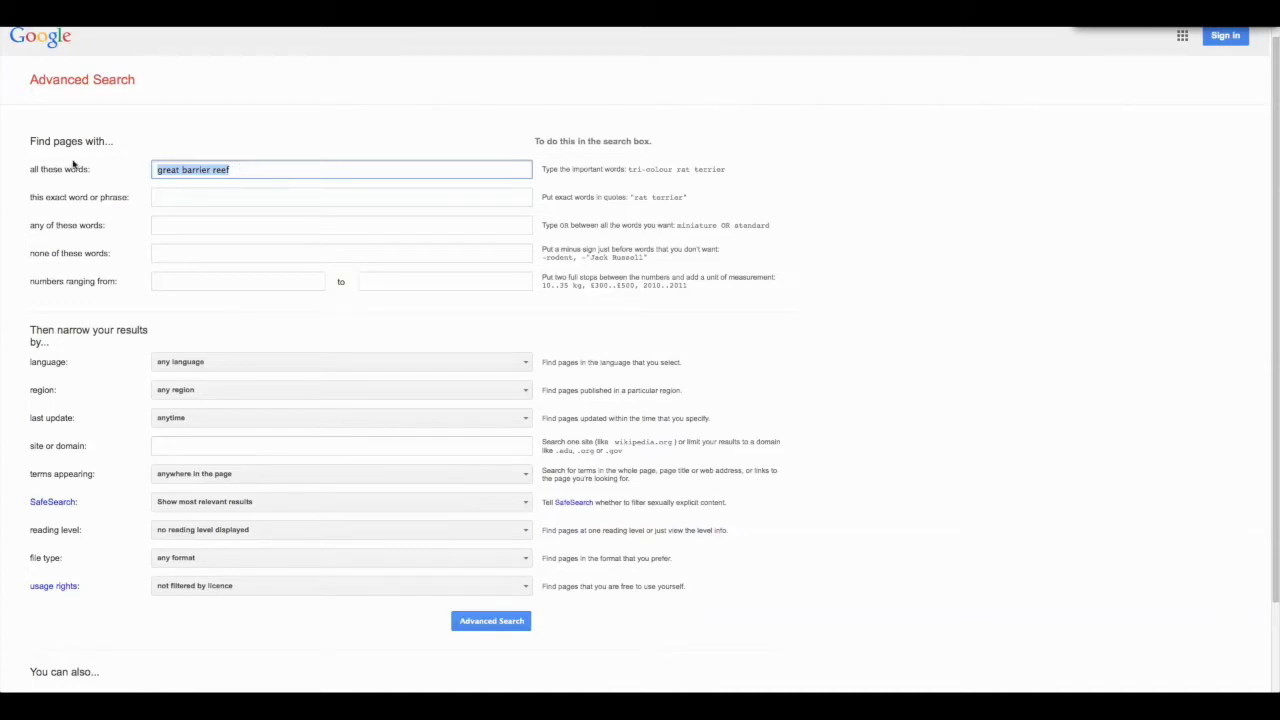
# Try inserting AND between the words of the all-these-words entry, and remove it again
pyautogui.click(260, 170)
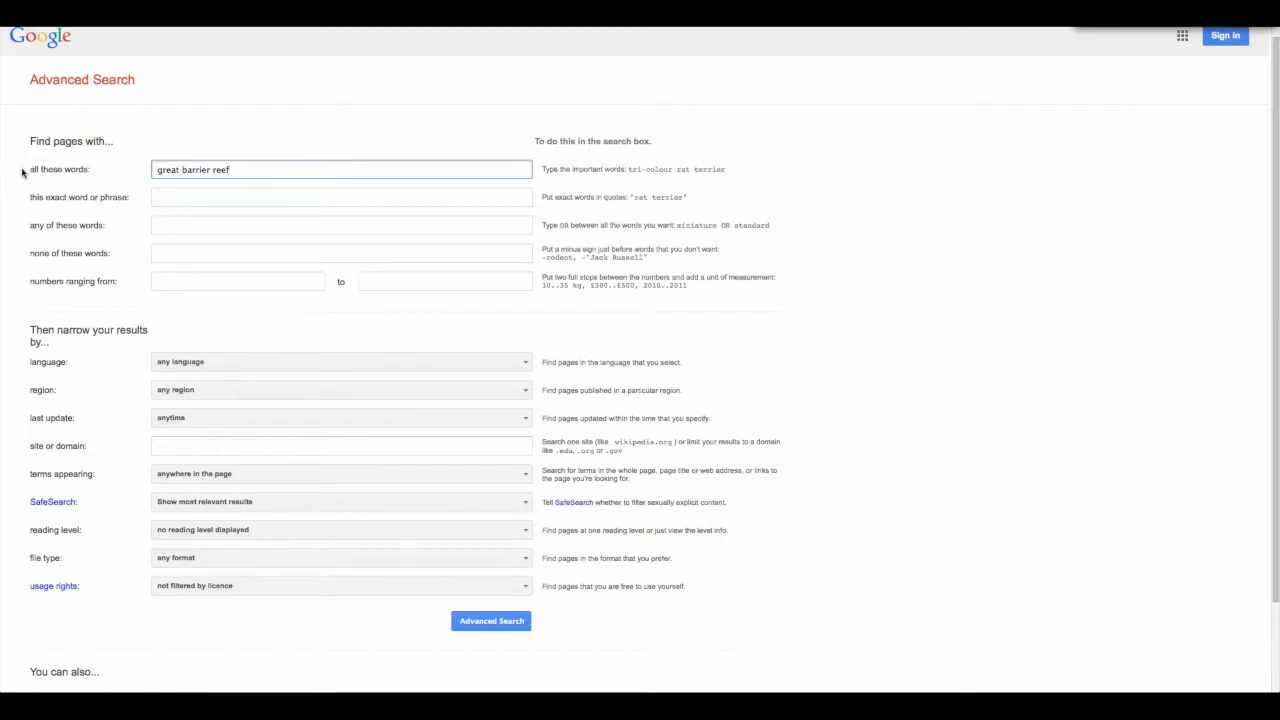
pyautogui.click(181, 170)
pyautogui.write('ABD')
pyautogui.press('BackSpace')
pyautogui.press('BackSpace')
pyautogui.write('ND AND')
pyautogui.press('BackSpace')
pyautogui.press('BackSpace')
pyautogui.press('BackSpace')
pyautogui.press('BackSpace')
pyautogui.click(203, 170)
pyautogui.press('BackSpace')
pyautogui.press('BackSpace')
pyautogui.press('BackSpace')
pyautogui.press('BackSpace')
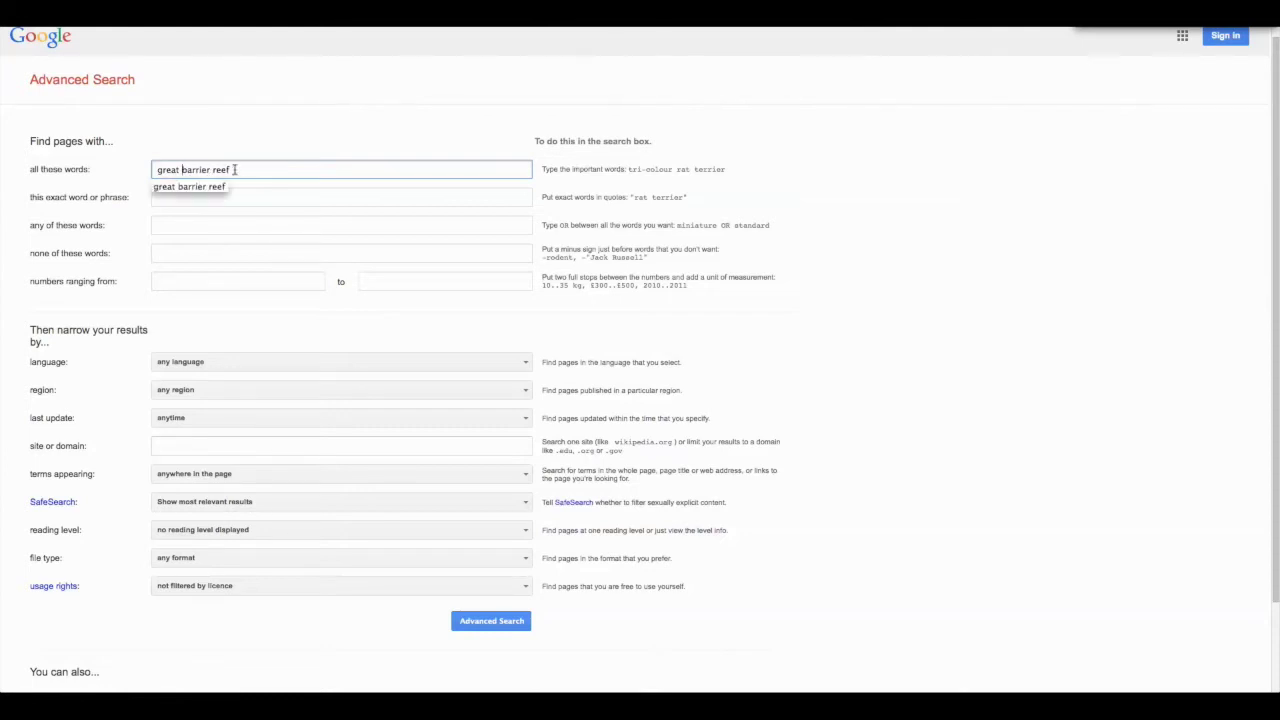
# Move "great barrier reef" from the all-these-words field to the exact word or phrase field
pyautogui.moveTo(234, 170); pyautogui.dragTo(156, 170)
pyautogui.rightClick(170, 172)
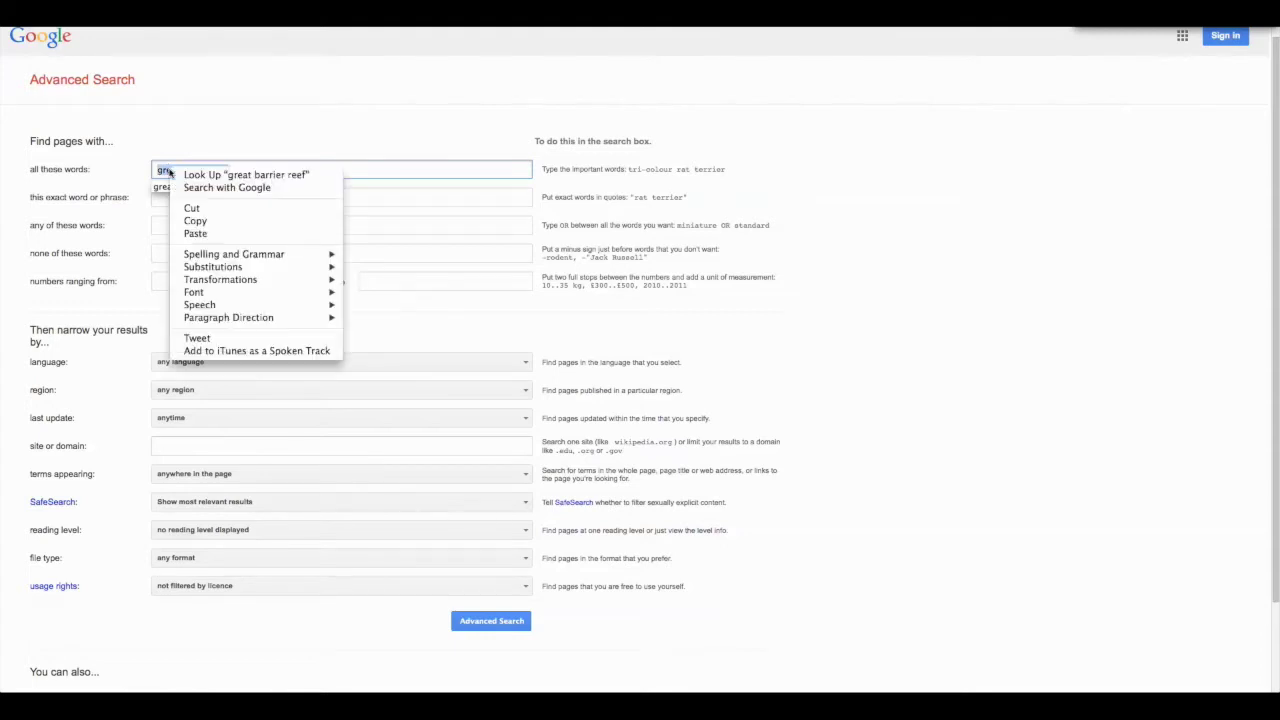
pyautogui.click(191, 207)
pyautogui.click(160, 198)
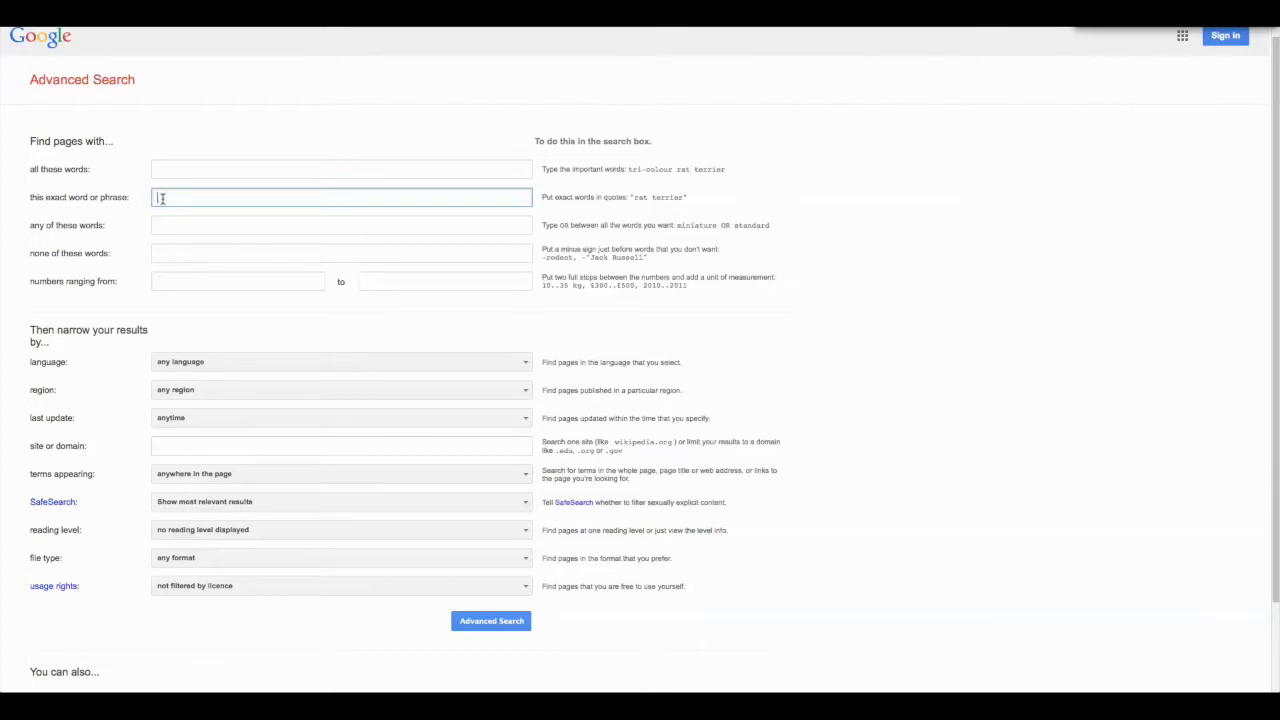
pyautogui.write('great barrier reef')
# Enclose great barrier reef in quotation marks in the exact word or phrase field
pyautogui.click(158, 199)
pyautogui.write('"')
pyautogui.click(234, 198)
pyautogui.write('"')
pyautogui.click(181, 170)
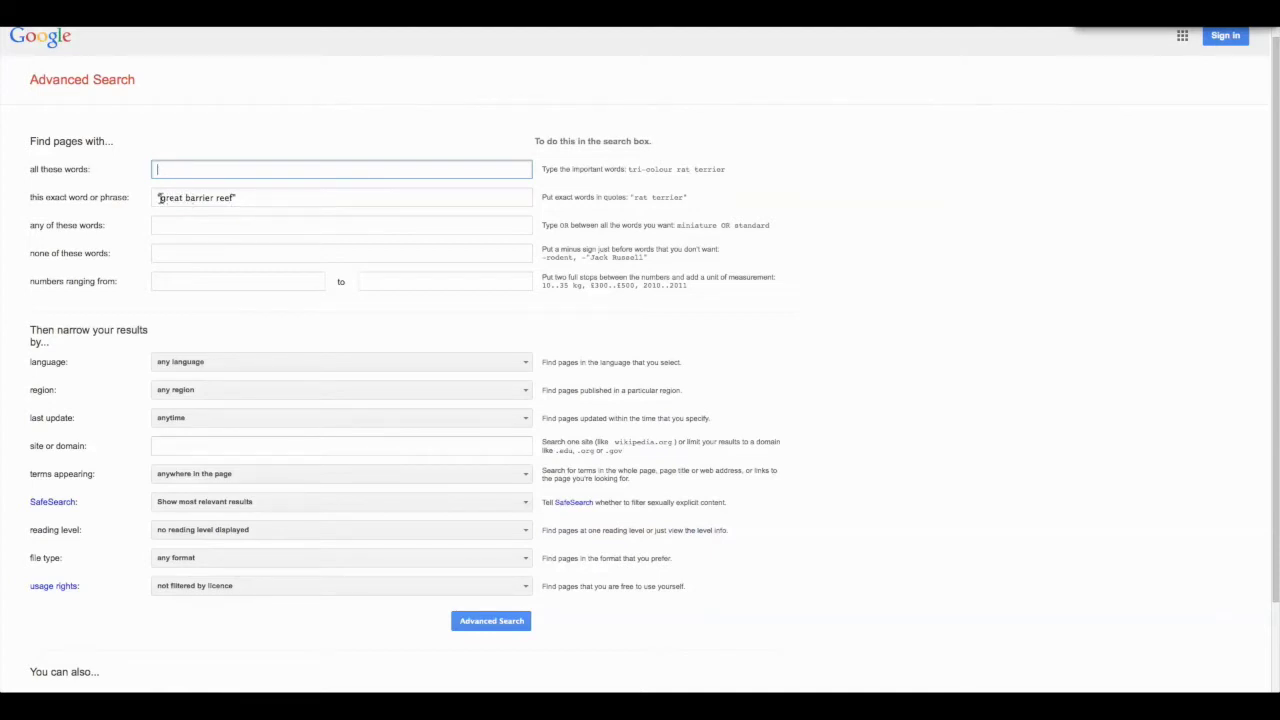
# Remove both quotation marks from the exact word or phrase entry
pyautogui.click(158, 197)
pyautogui.press('Delete')
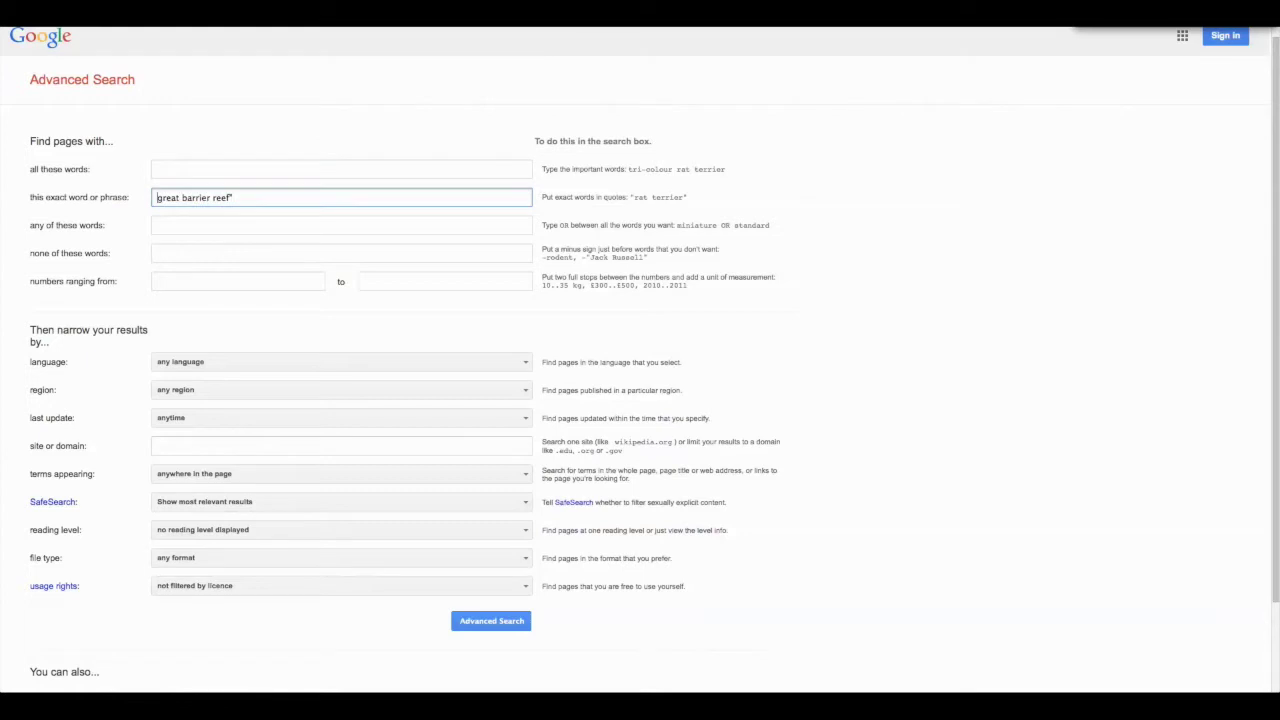
pyautogui.click(242, 198)
pyautogui.press('BackSpace')
# Move "great barrier reef" from the exact phrase field to the any-of-these-words field
pyautogui.moveTo(236, 198); pyautogui.dragTo(158, 198)
pyautogui.hotkey('ctrl', 'x')
pyautogui.click(168, 225)
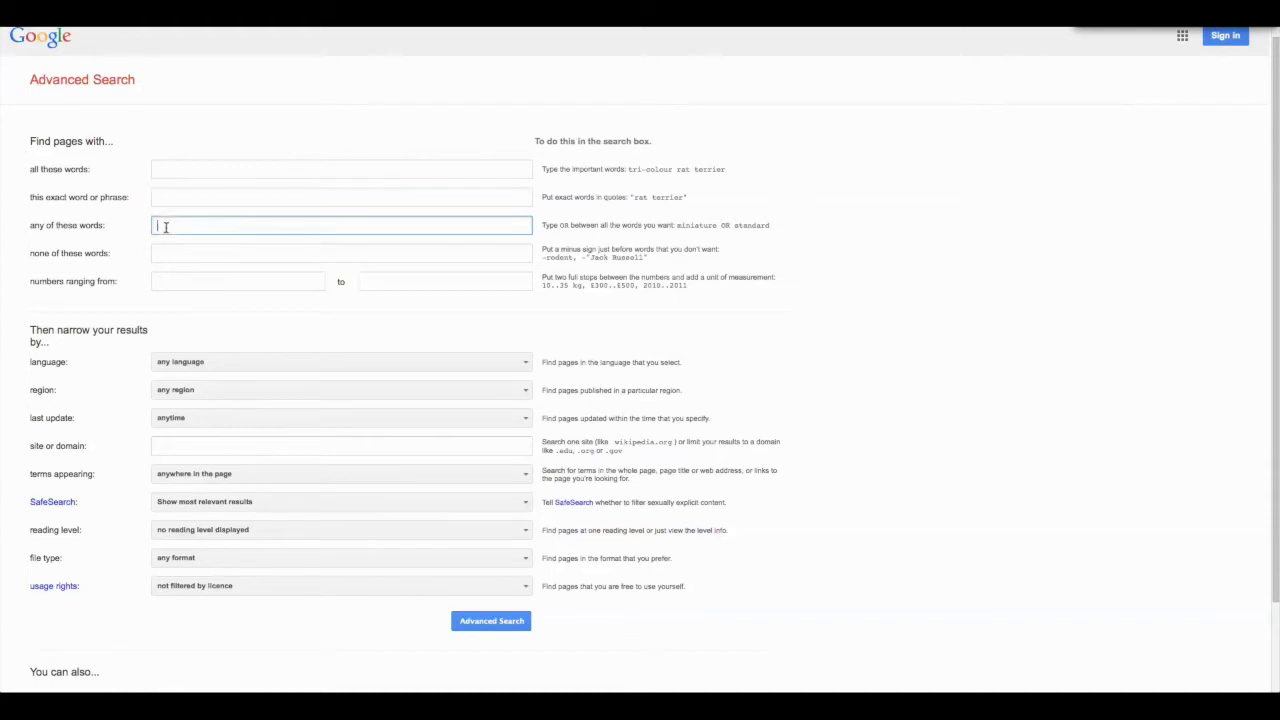
pyautogui.write('great barrier reef')
# Run the advanced search with OR between great, barrier and reef in the any-of-these-words field, and check the result count
pyautogui.click(181, 226)
pyautogui.write('OR')
pyautogui.click(228, 226)
pyautogui.write('Or')
pyautogui.press('BackSpace')
pyautogui.press('BackSpace')
pyautogui.write('R')
pyautogui.click(491, 624)
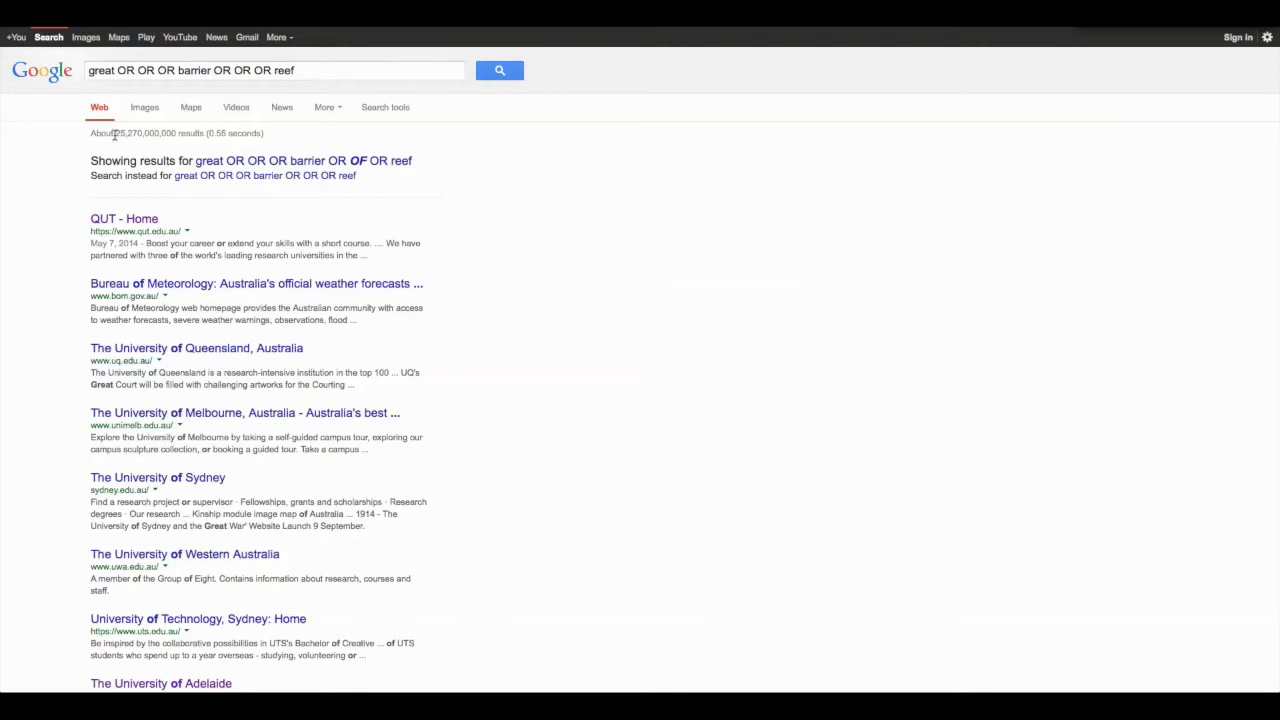
pyautogui.moveTo(115, 135); pyautogui.dragTo(177, 135)
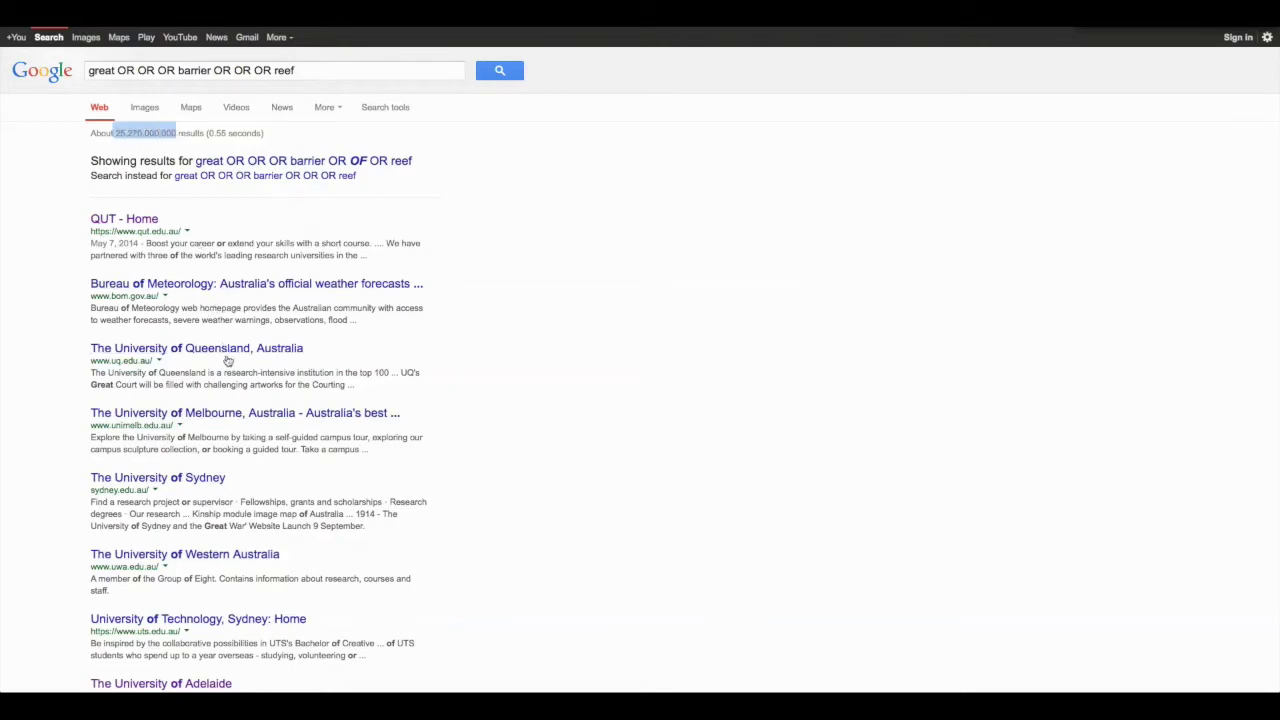
pyautogui.scroll(-3, 229, 394)
pyautogui.scroll(-3, 229, 394)
pyautogui.scroll(6, 229, 394)
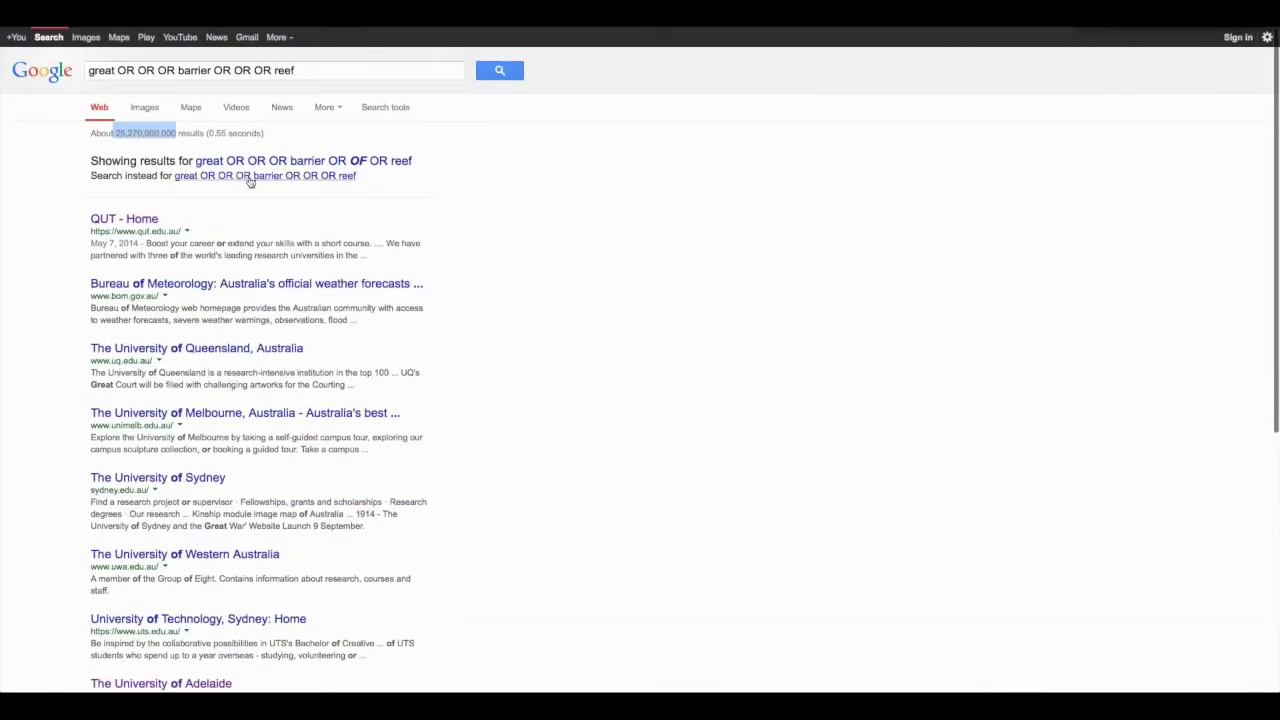
# Return to the advanced search form and replace the any-of-these-words entry with "great barrier reef"
pyautogui.moveTo(300, 71); pyautogui.dragTo(86, 70)
pyautogui.press('BackSpace')
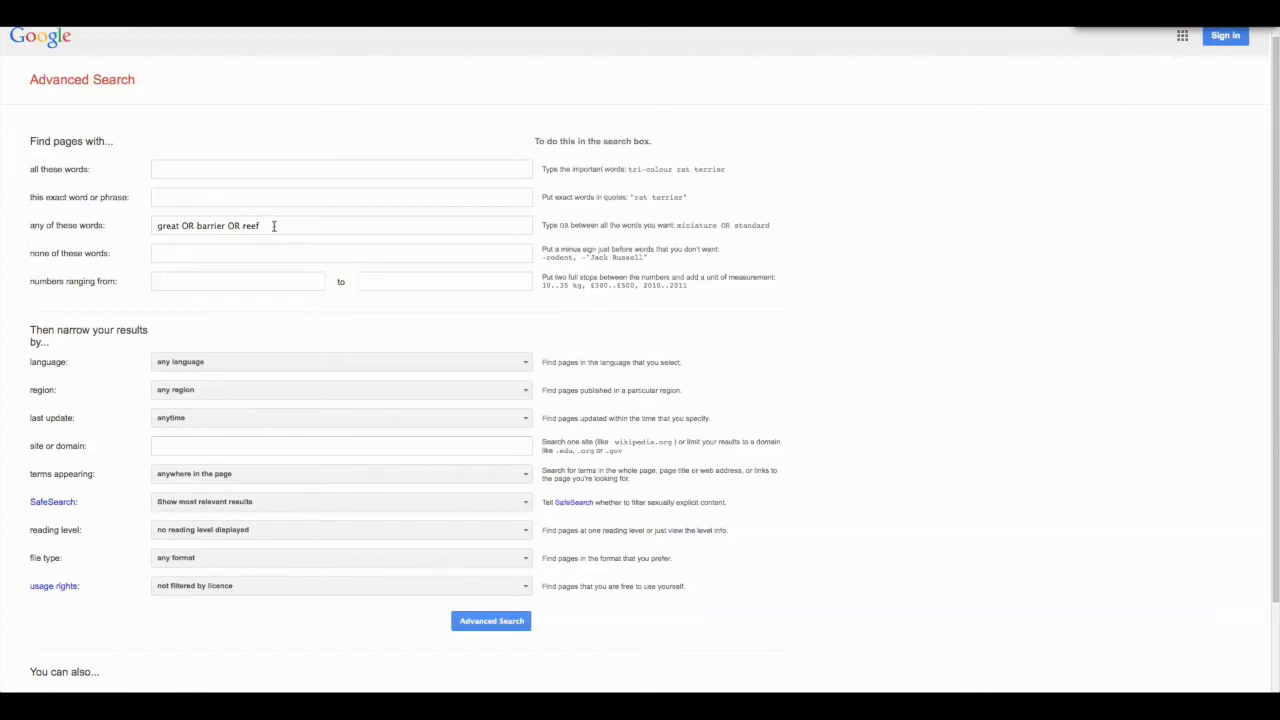
pyautogui.moveTo(262, 226); pyautogui.dragTo(155, 226)
pyautogui.press('BackSpace')
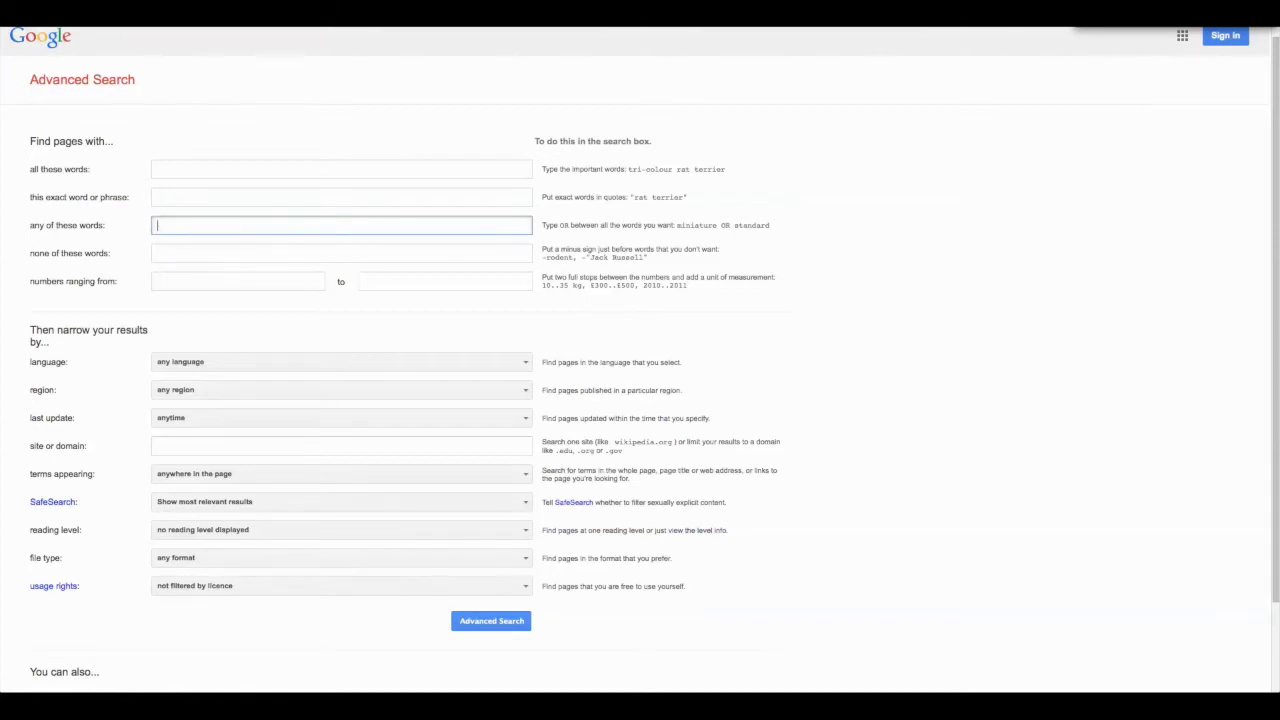
pyautogui.write('great barrier reef')
# Exclude the word Australia from the search and move "great barrier reef" to the all-these-words field
pyautogui.click(170, 253)
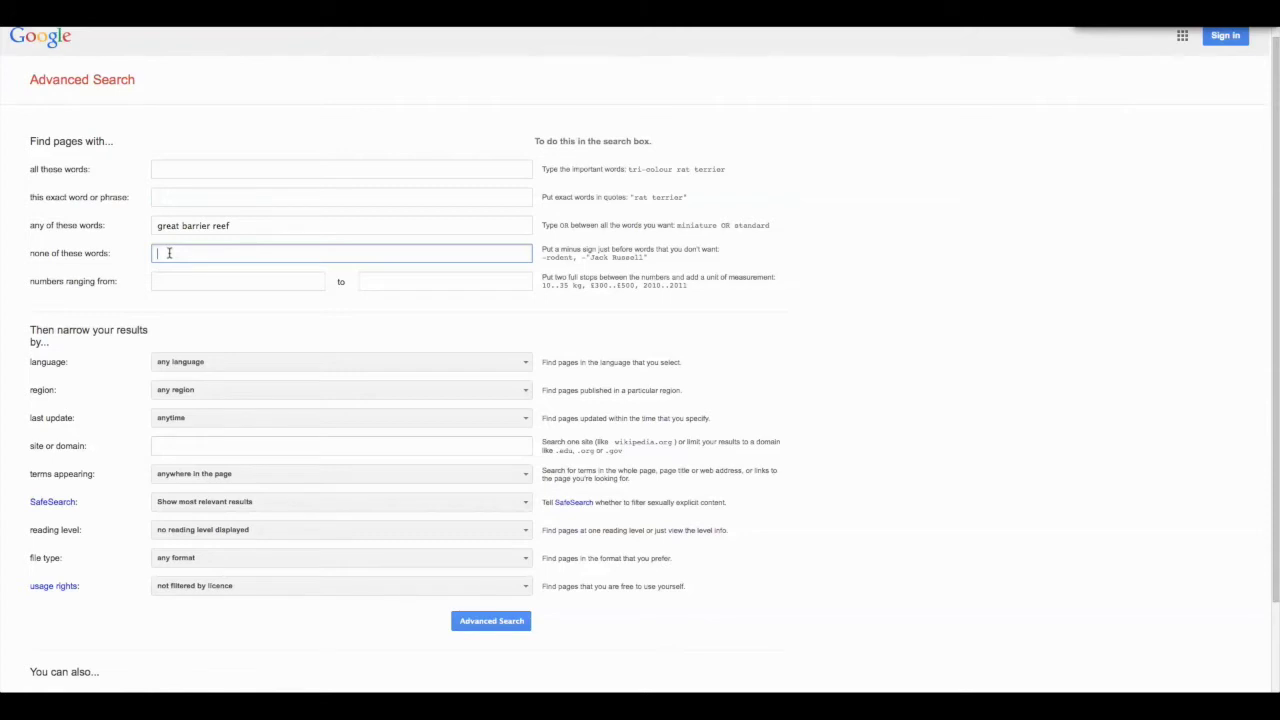
pyautogui.write('Australia')
pyautogui.scroll(1, 157, 257)
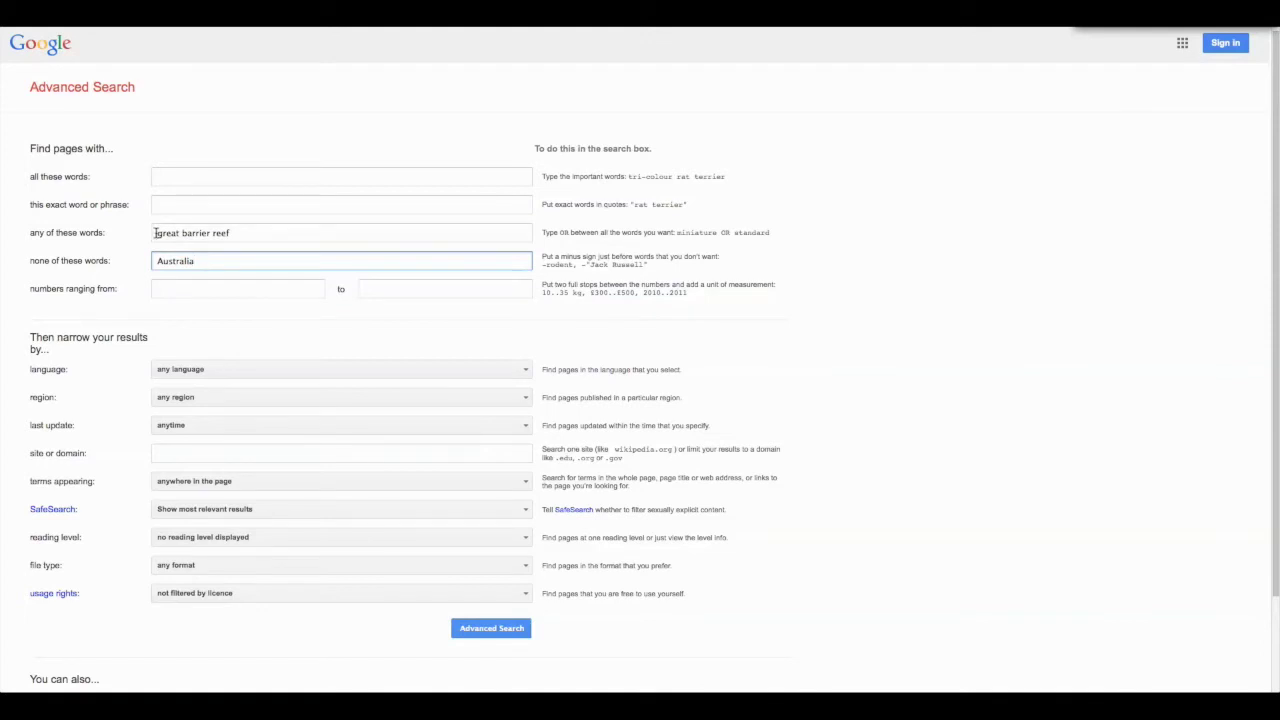
pyautogui.moveTo(155, 233); pyautogui.dragTo(232, 233)
pyautogui.rightClick(214, 233)
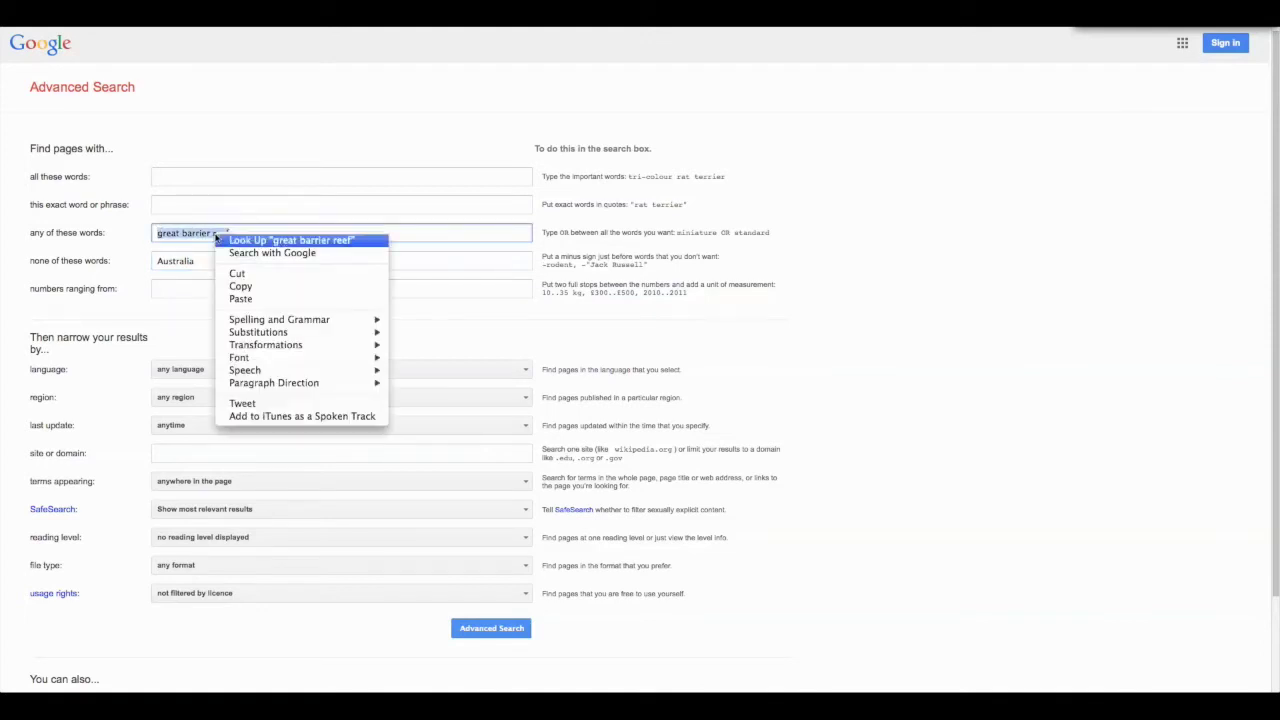
pyautogui.click(236, 274)
pyautogui.click(192, 177)
pyautogui.rightClick(193, 178)
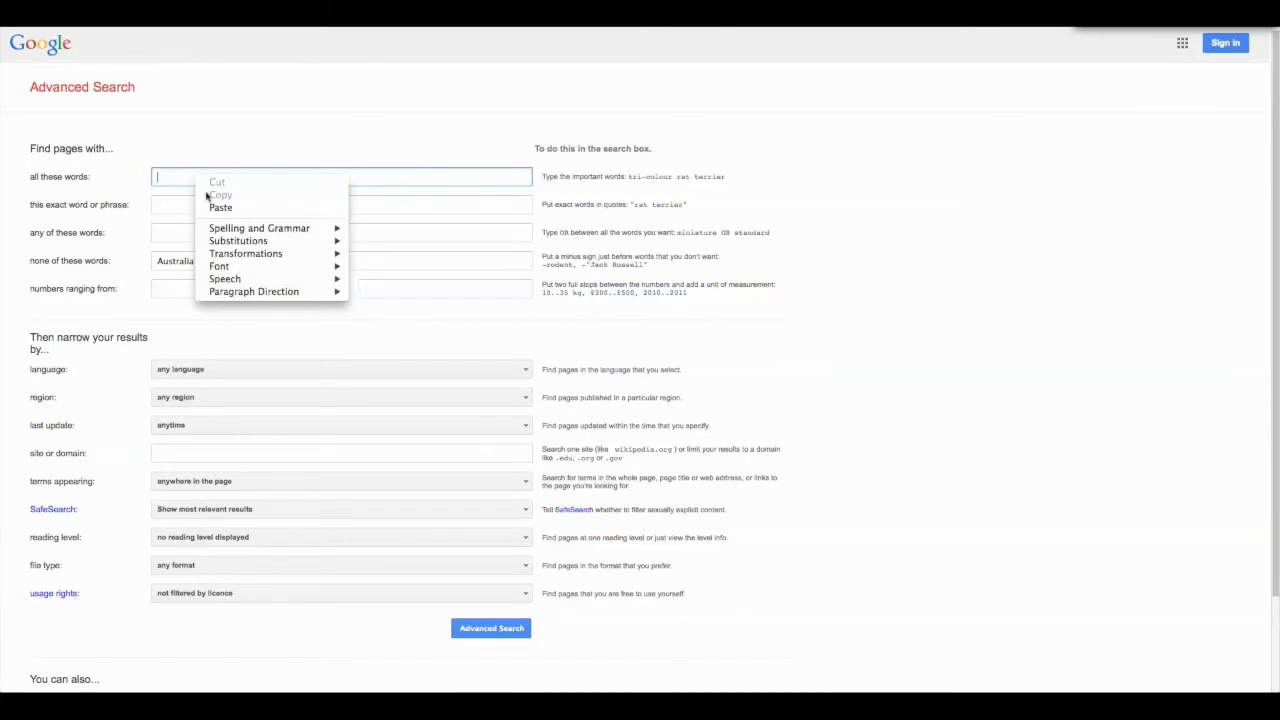
pyautogui.click(218, 208)
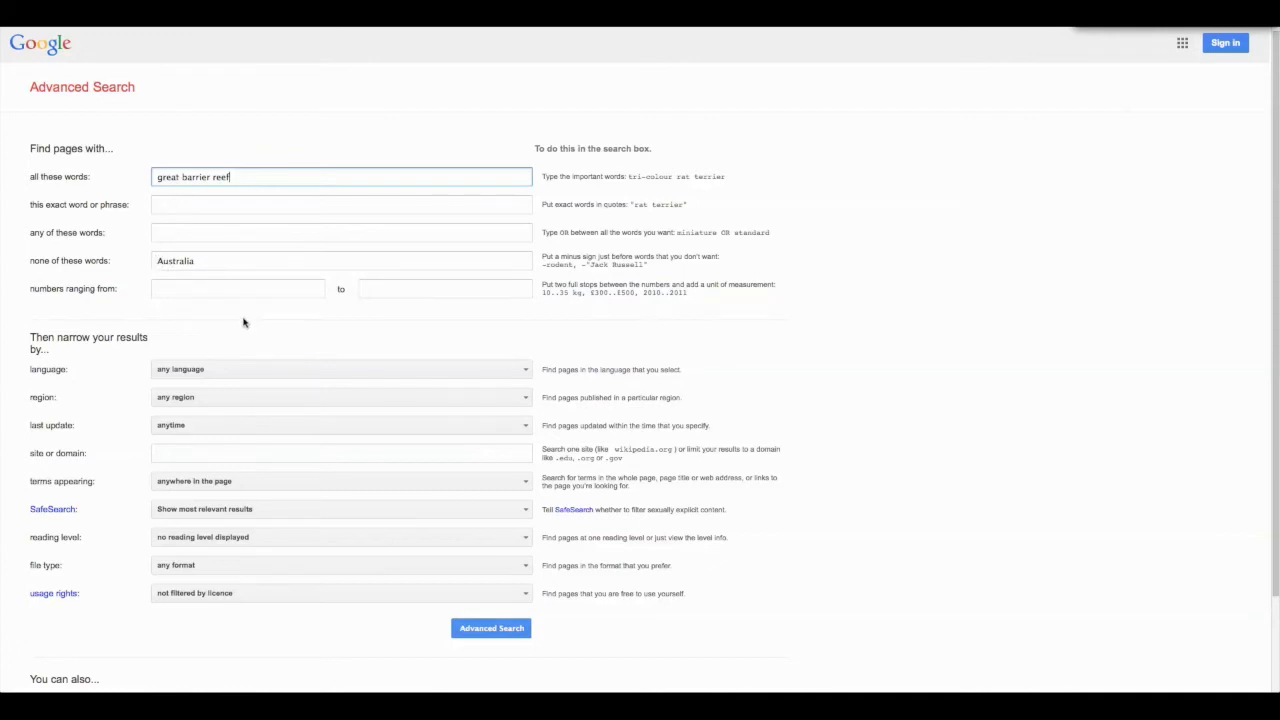
# Run the advanced search that excludes Australia and check the result count
pyautogui.scroll(-1, 420, 560)
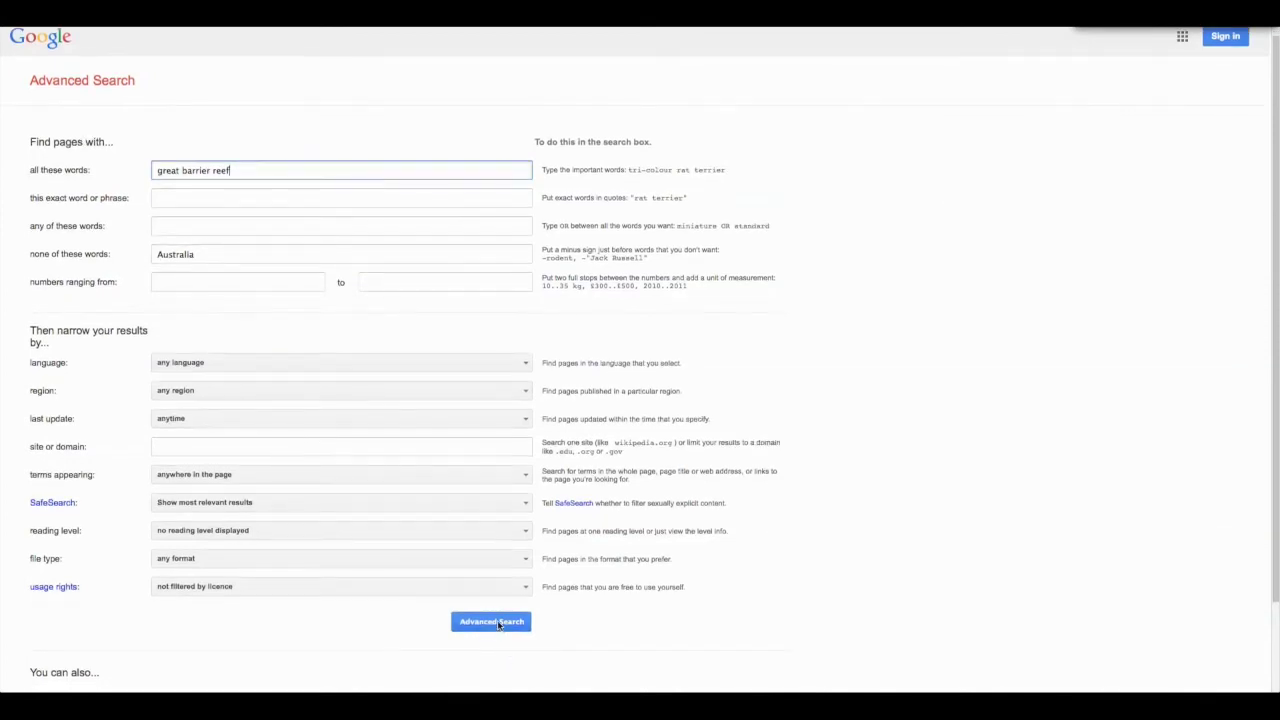
pyautogui.click(498, 624)
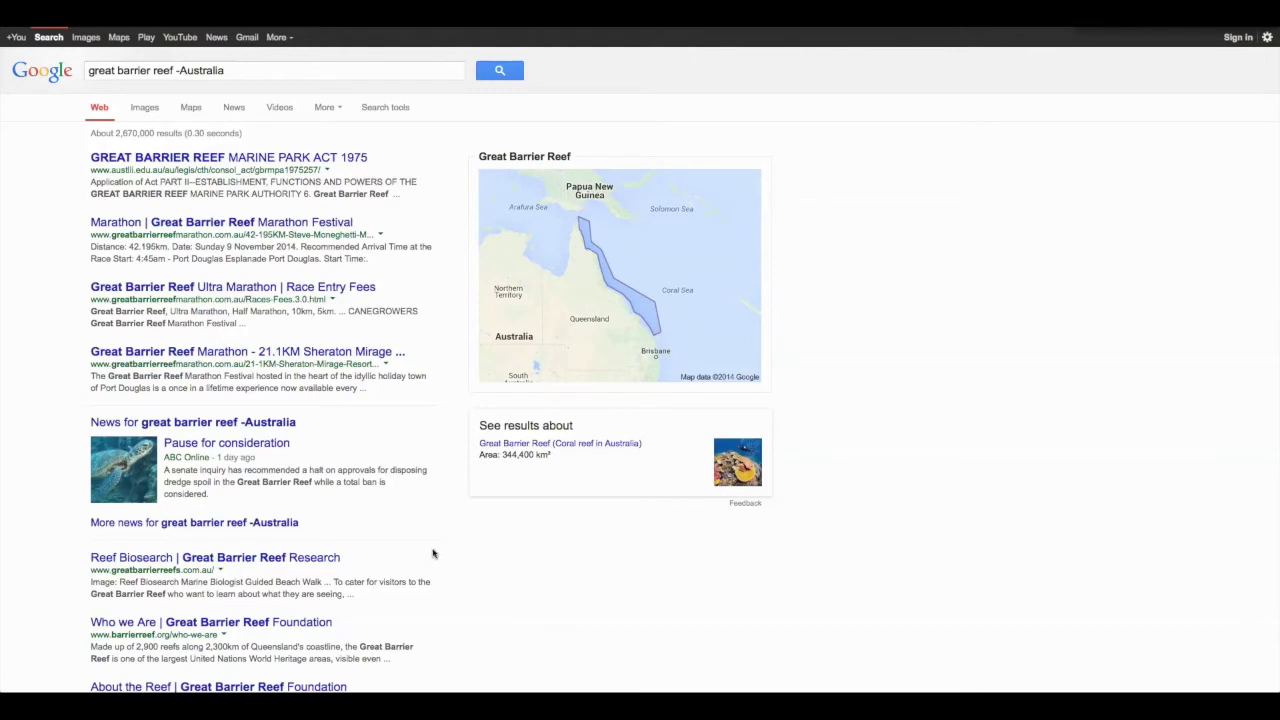
pyautogui.moveTo(115, 133); pyautogui.dragTo(182, 134)
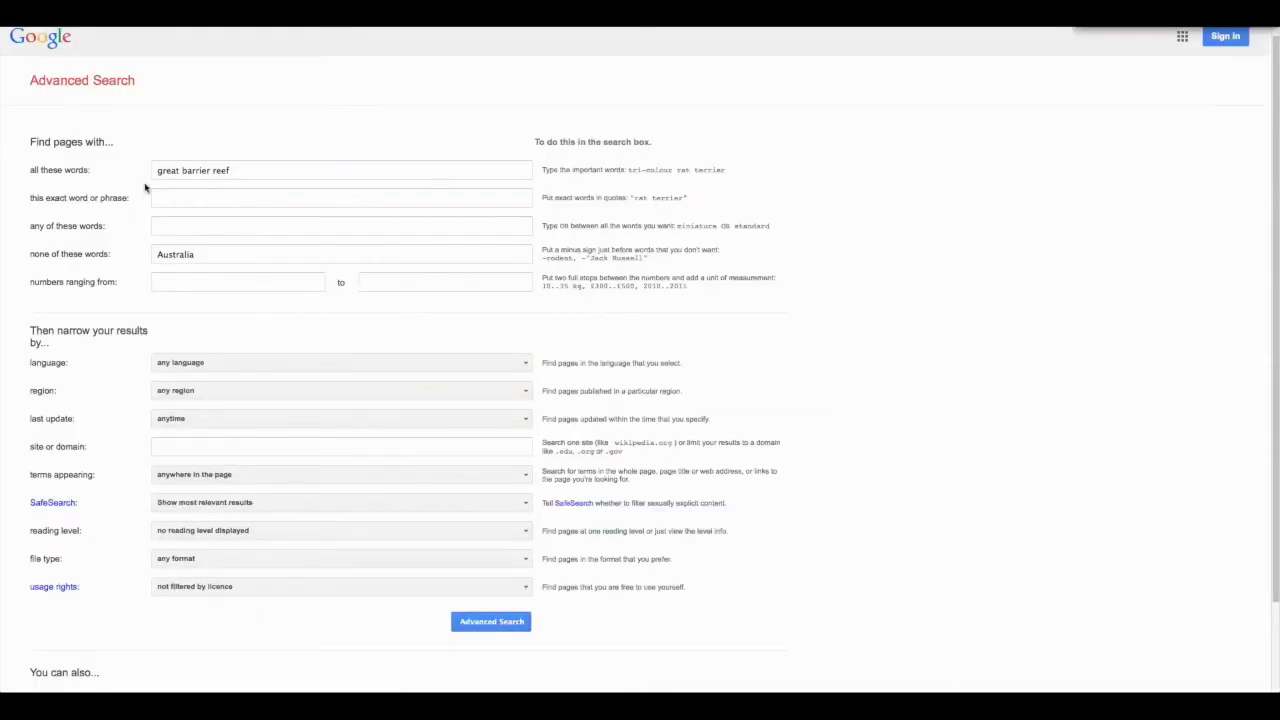
# Return to the advanced search form and clear Australia from the none-of-these-words field
pyautogui.click(201, 254)
pyautogui.moveTo(201, 254); pyautogui.dragTo(152, 254)
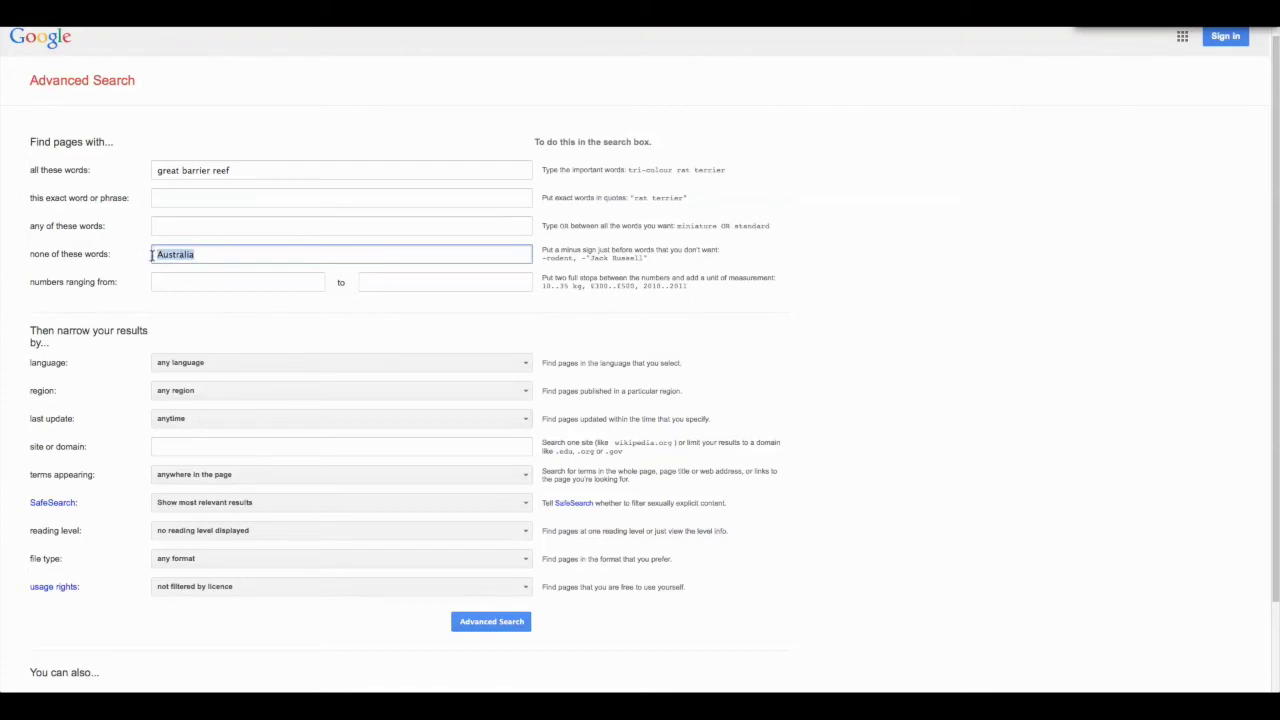
pyautogui.press('BackSpace')
# Restrict the great barrier reef search to the .gov domain and run it
pyautogui.scroll(-1, 172, 274)
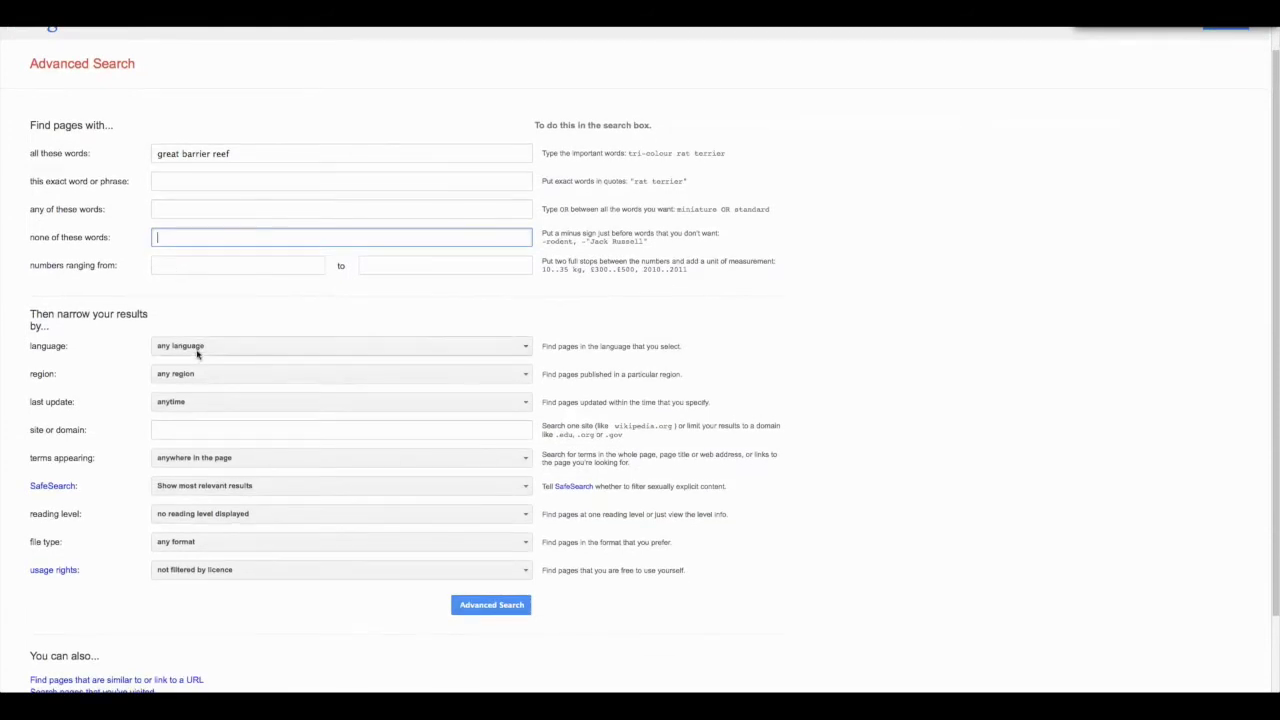
pyautogui.scroll(-1, 186, 425)
pyautogui.click(165, 426)
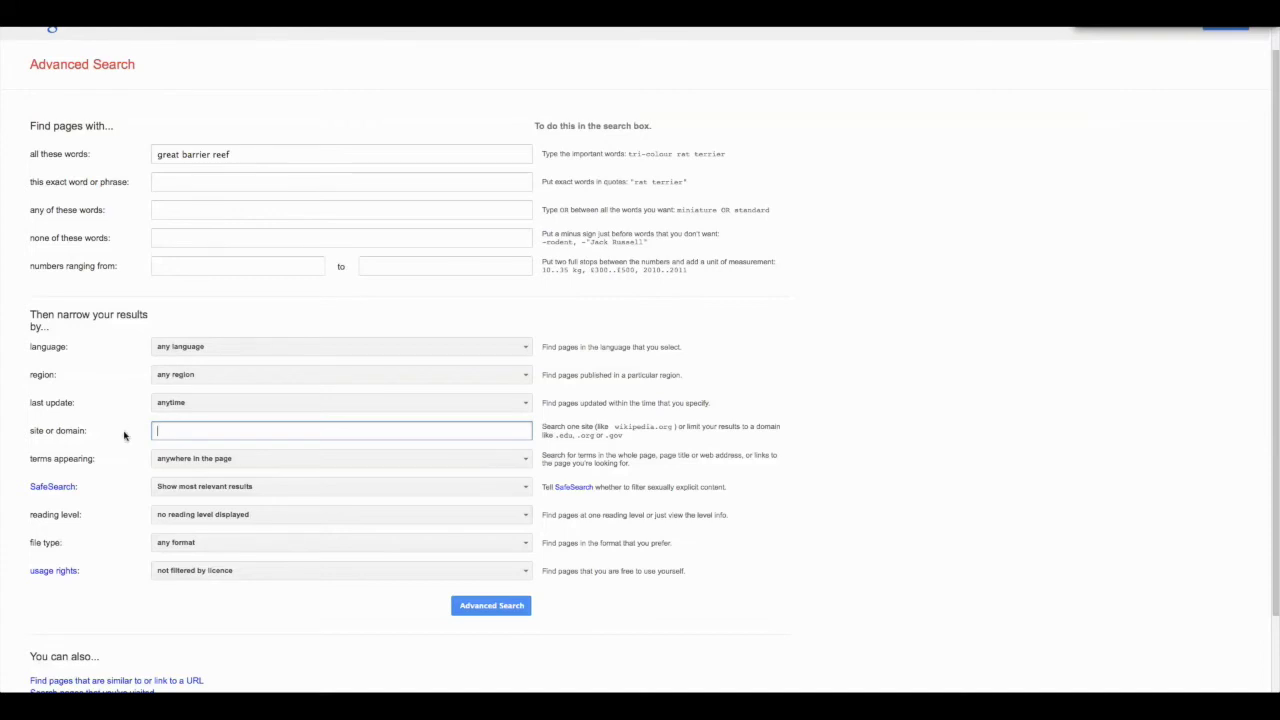
pyautogui.click(29, 434)
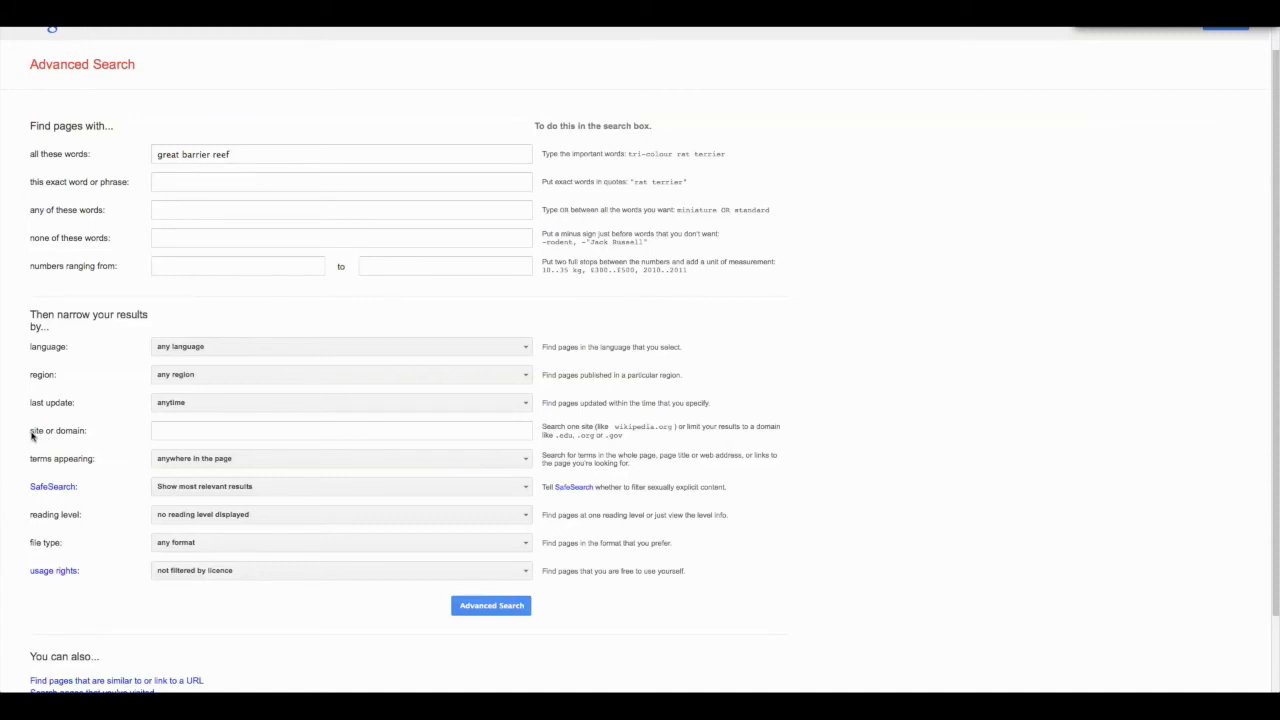
pyautogui.click(164, 430)
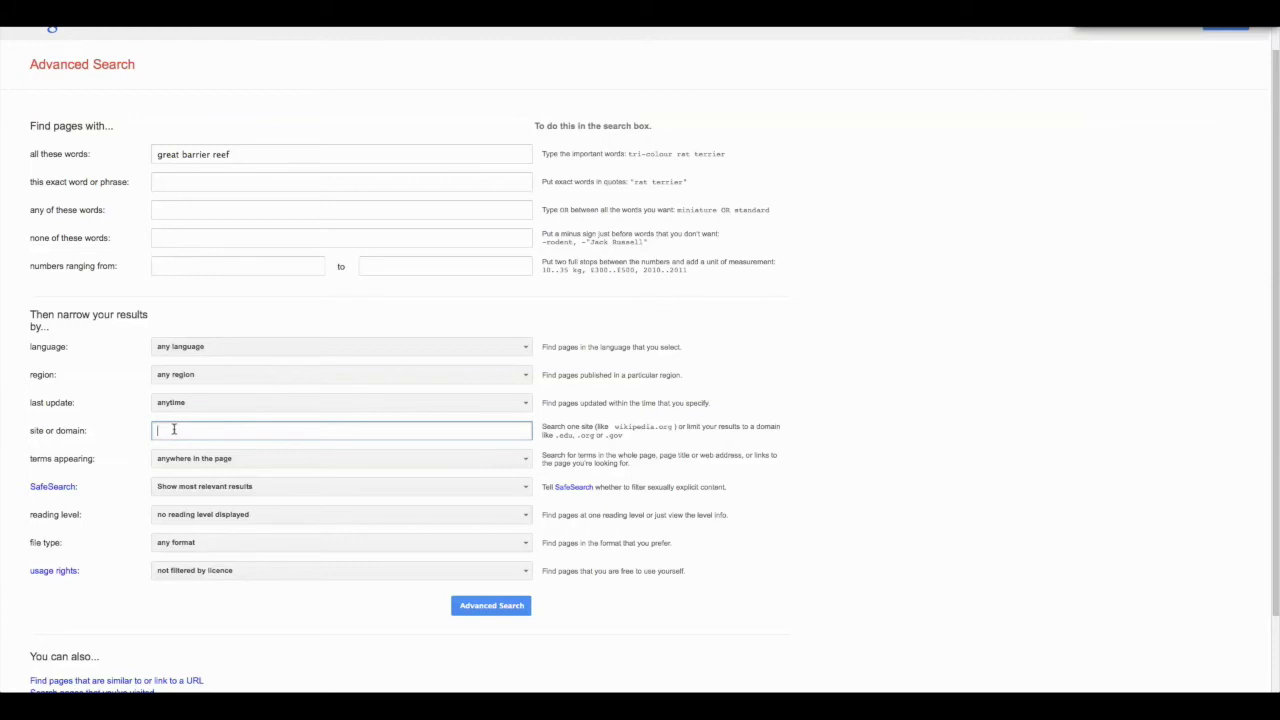
pyautogui.write('.gov')
pyautogui.press('Down')
pyautogui.press('Down')
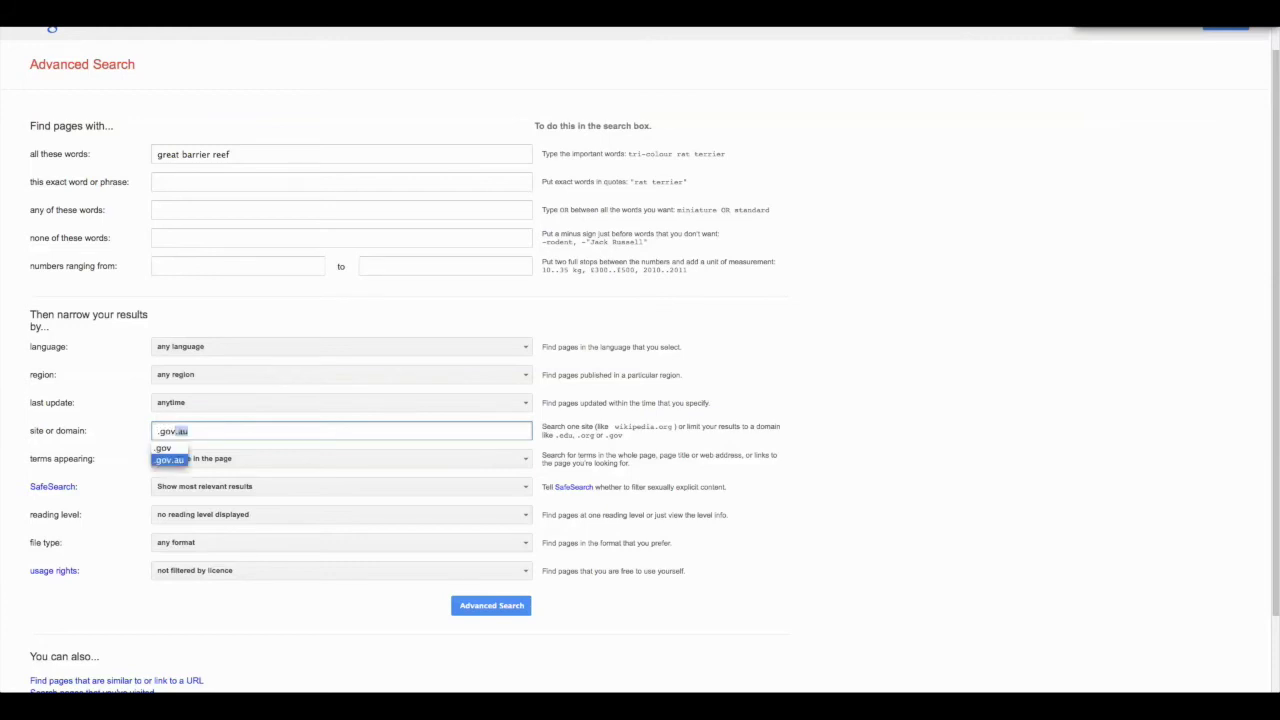
pyautogui.press('Down')
pyautogui.click(116, 406)
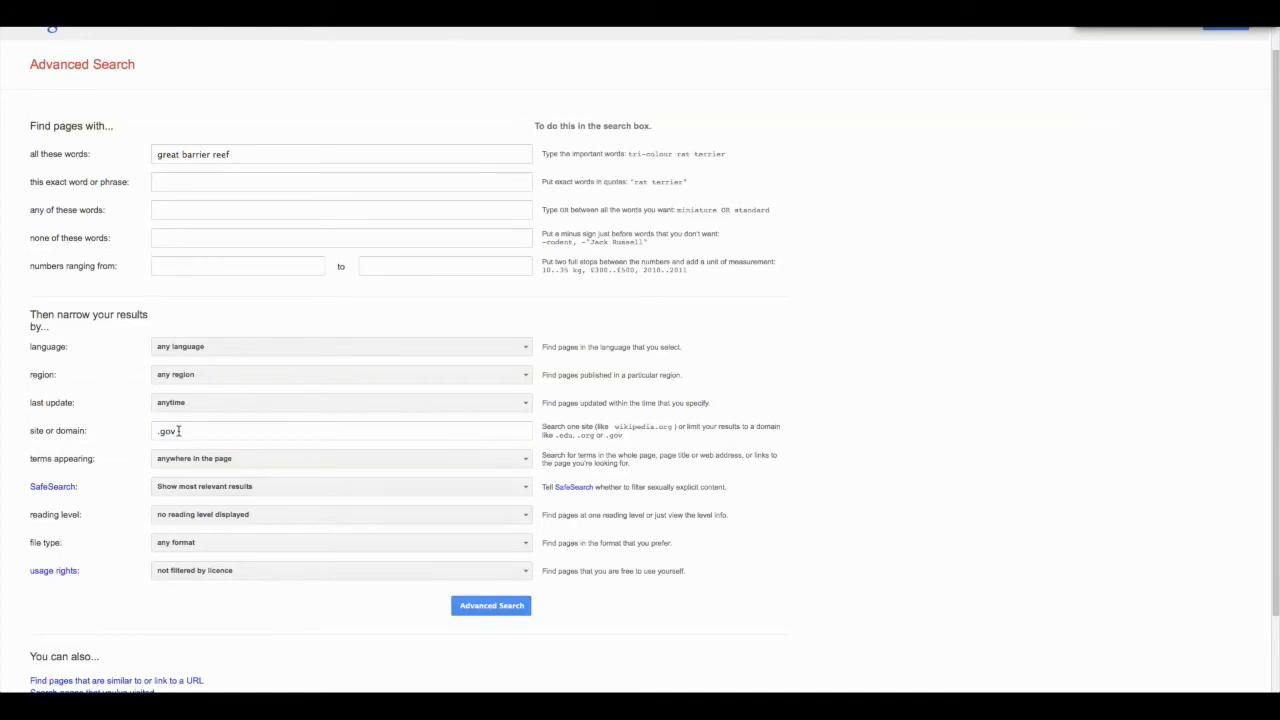
pyautogui.click(492, 606)
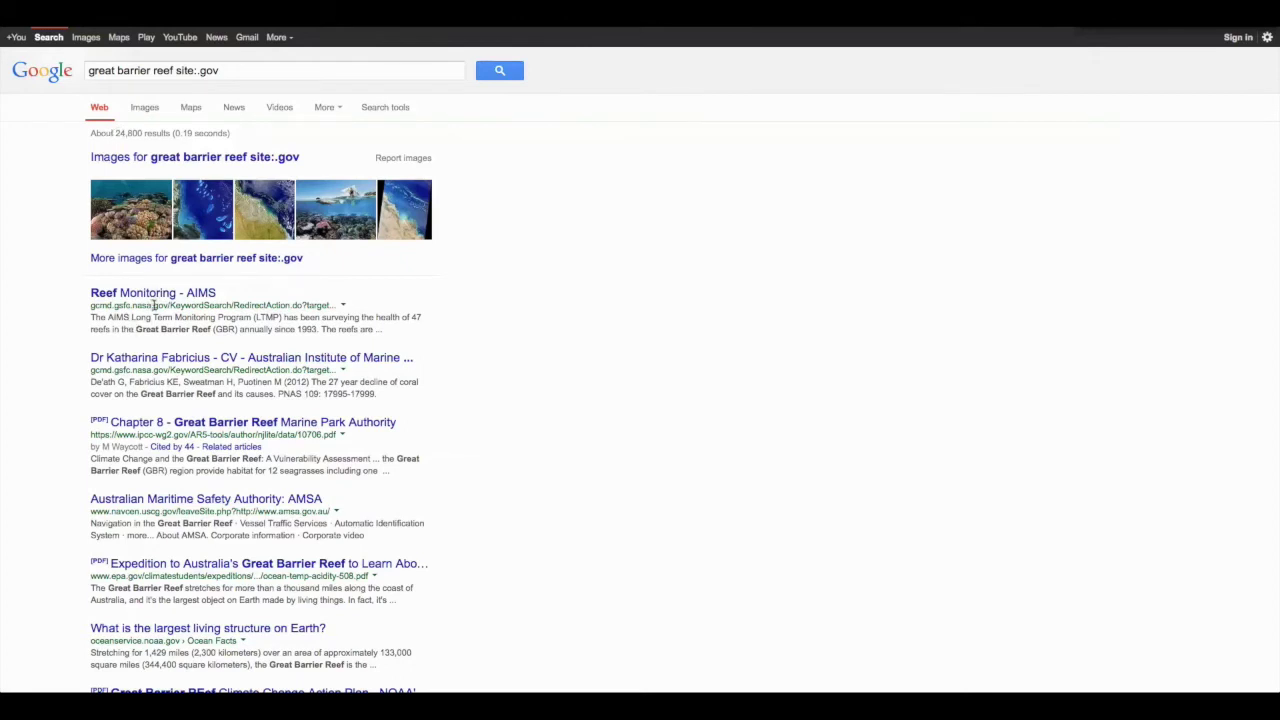
# Change the site or domain filter to .gov.au, run the great barrier reef search and check the result count
pyautogui.doubleClick(156, 370)
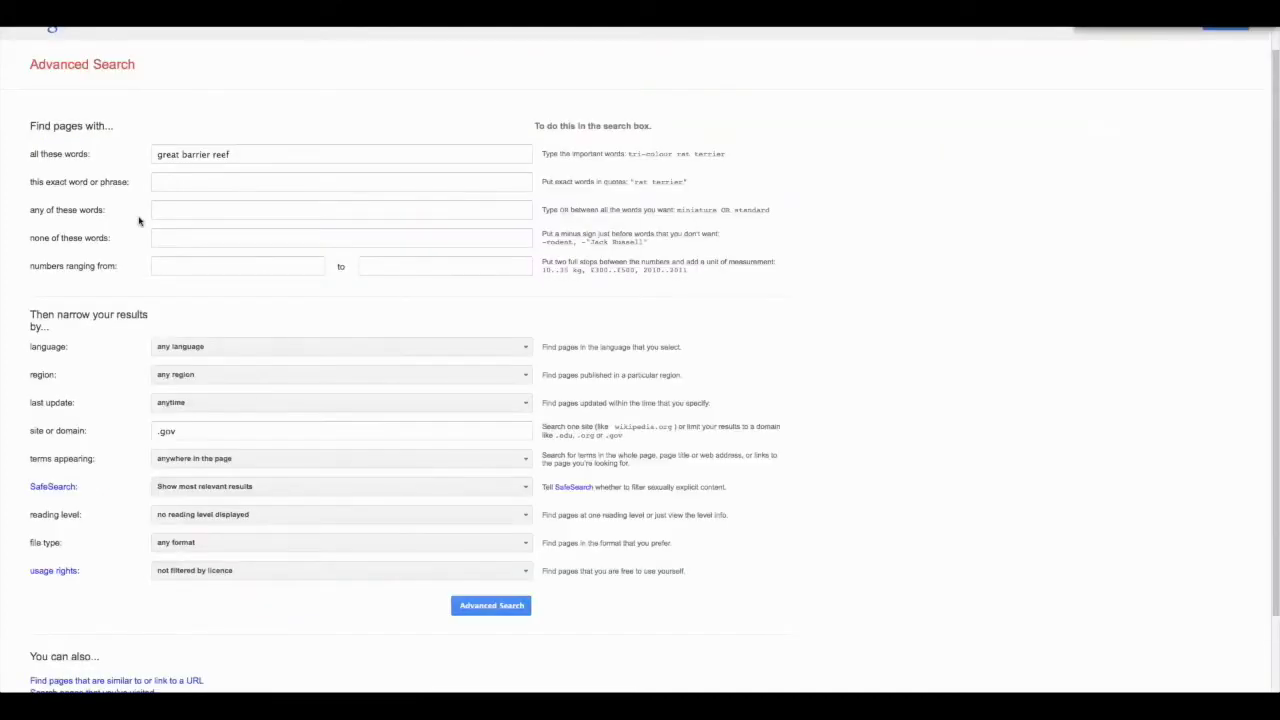
pyautogui.click(184, 431)
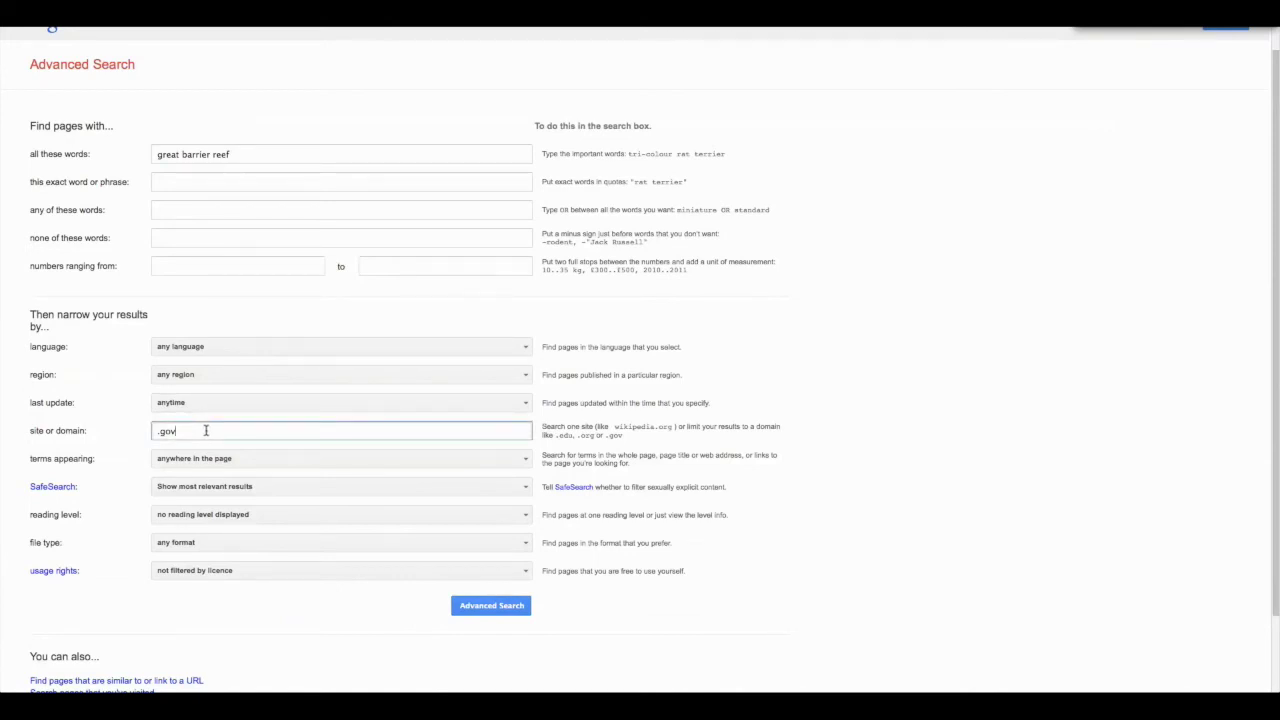
pyautogui.write('.au')
pyautogui.click(208, 430)
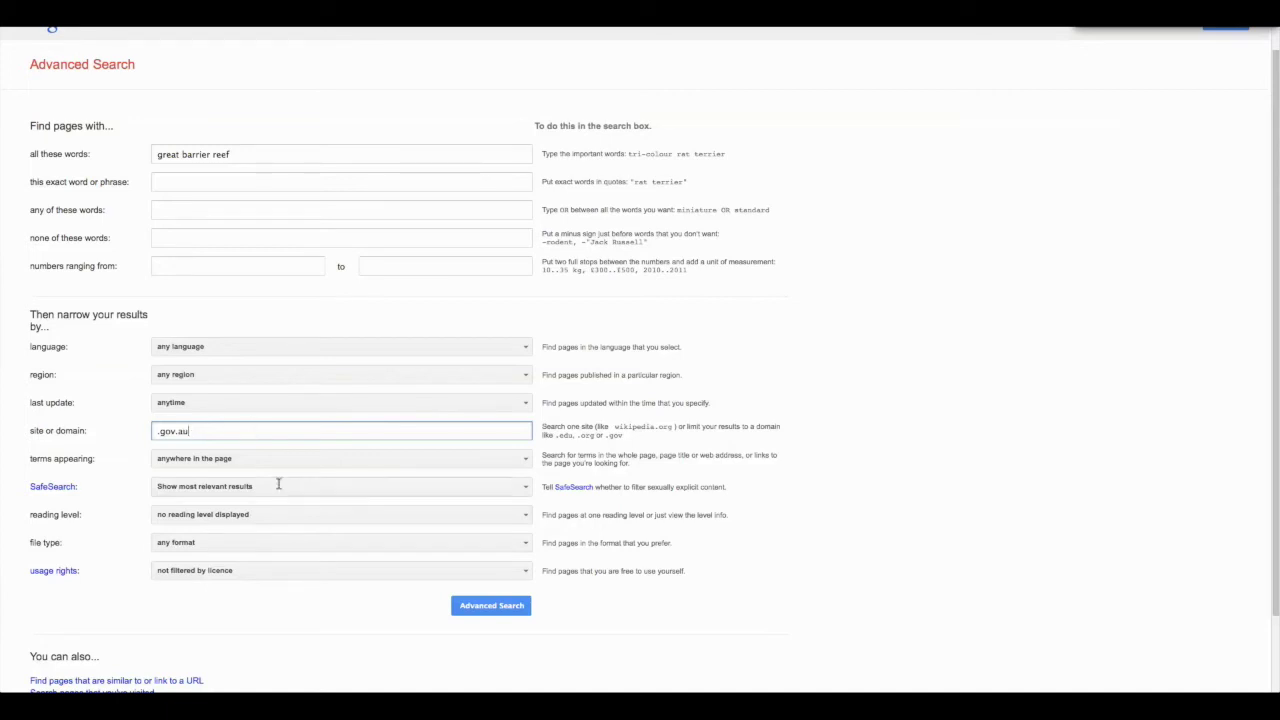
pyautogui.click(491, 606)
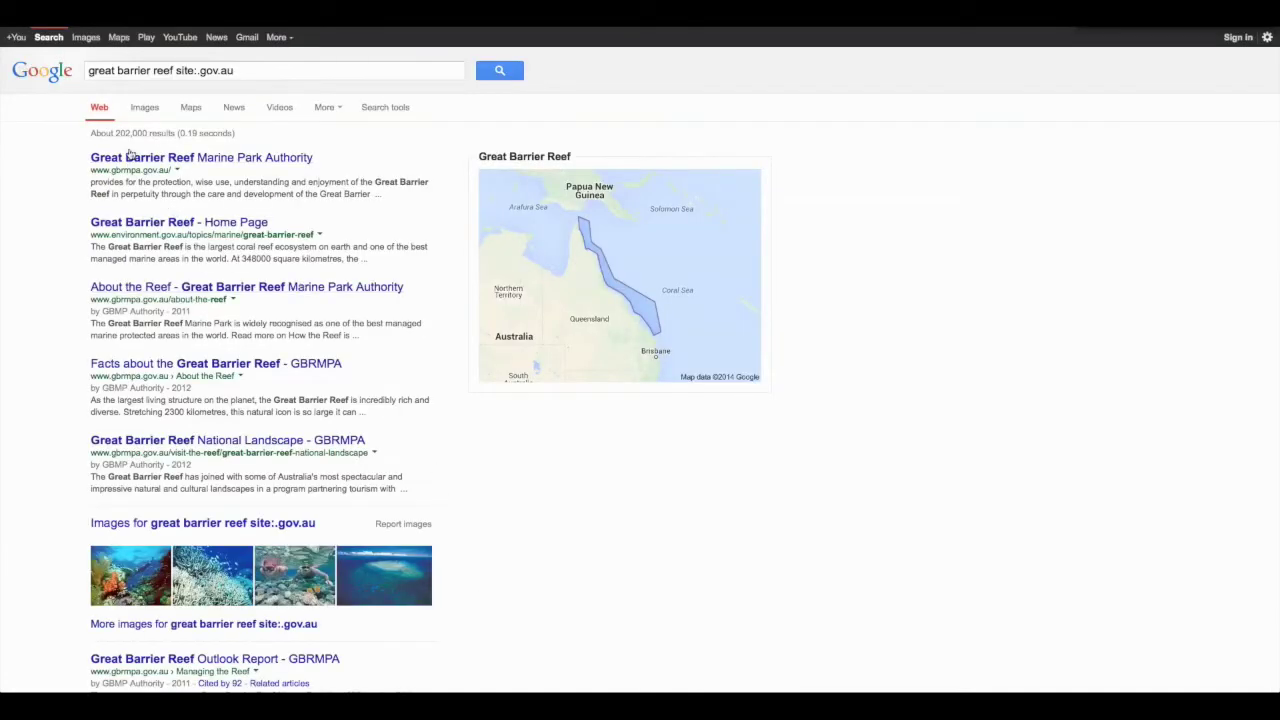
pyautogui.moveTo(115, 133); pyautogui.dragTo(173, 134)
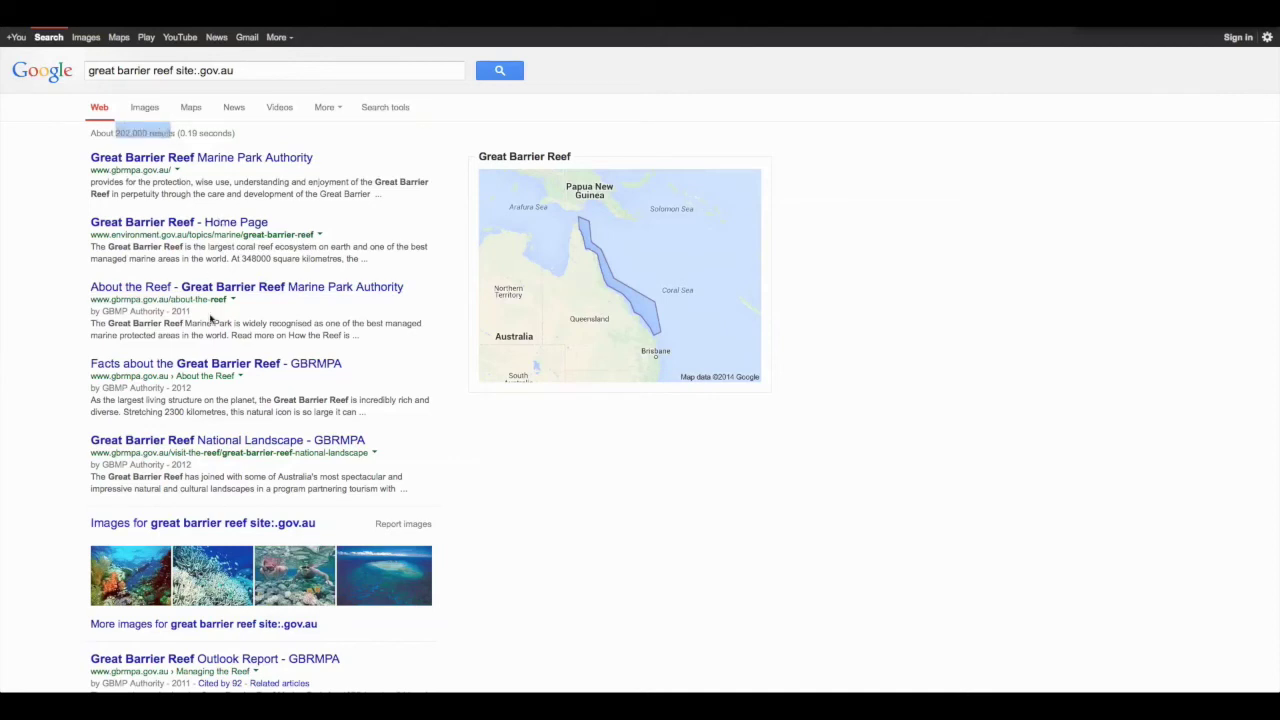
pyautogui.click(152, 148)
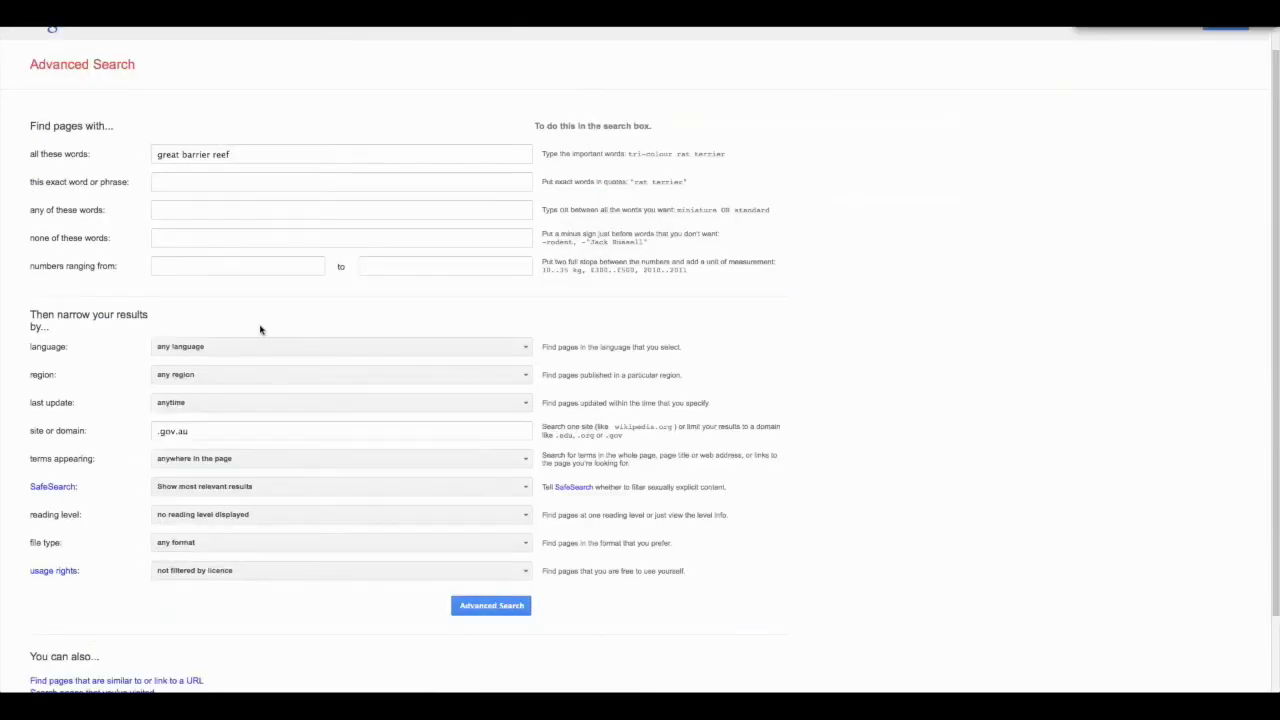
# Add "human impact" before "great barrier reef" in the all-these-words field and run the .gov.au search
pyautogui.click(156, 155)
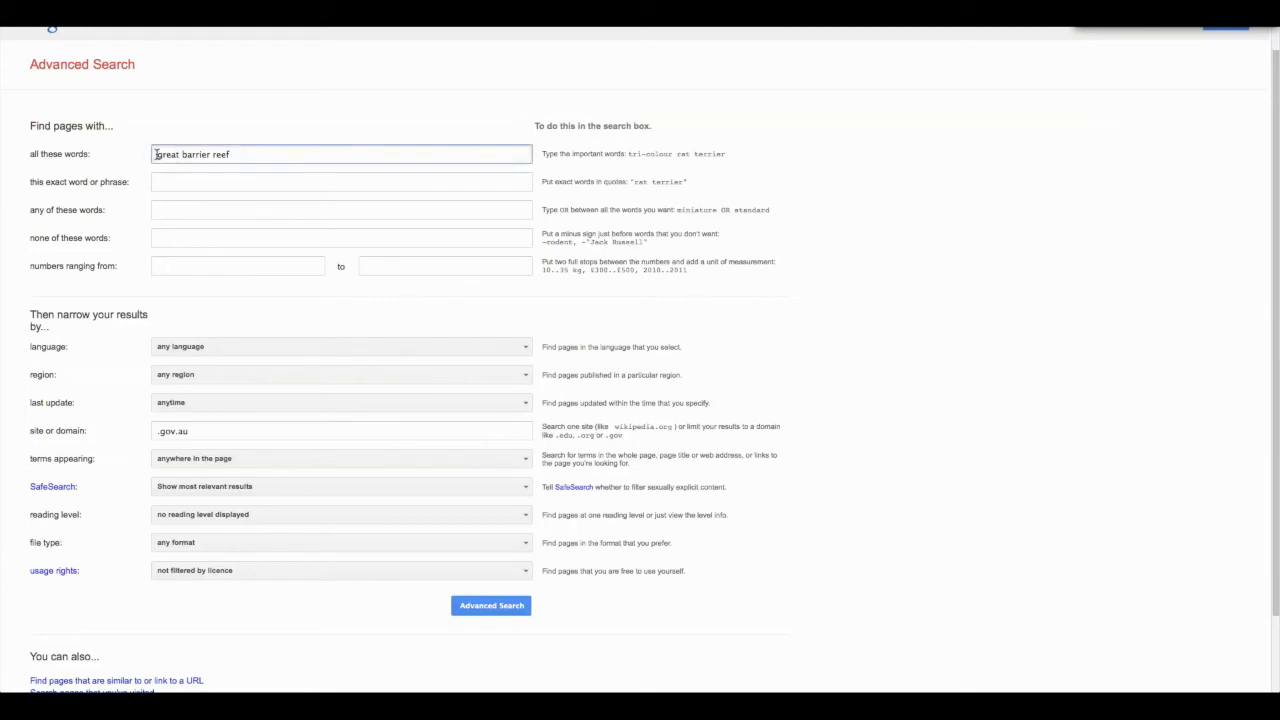
pyautogui.write('human impact')
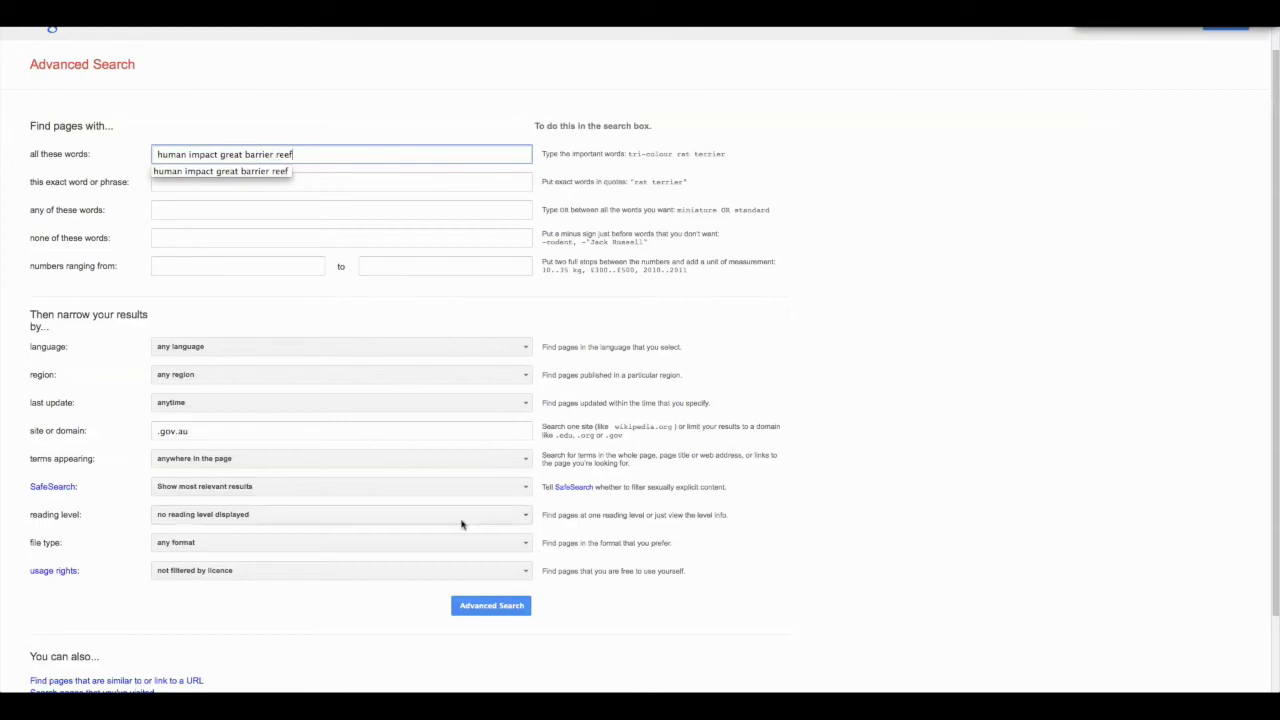
pyautogui.scroll(-1, 463, 530)
pyautogui.click(491, 597)
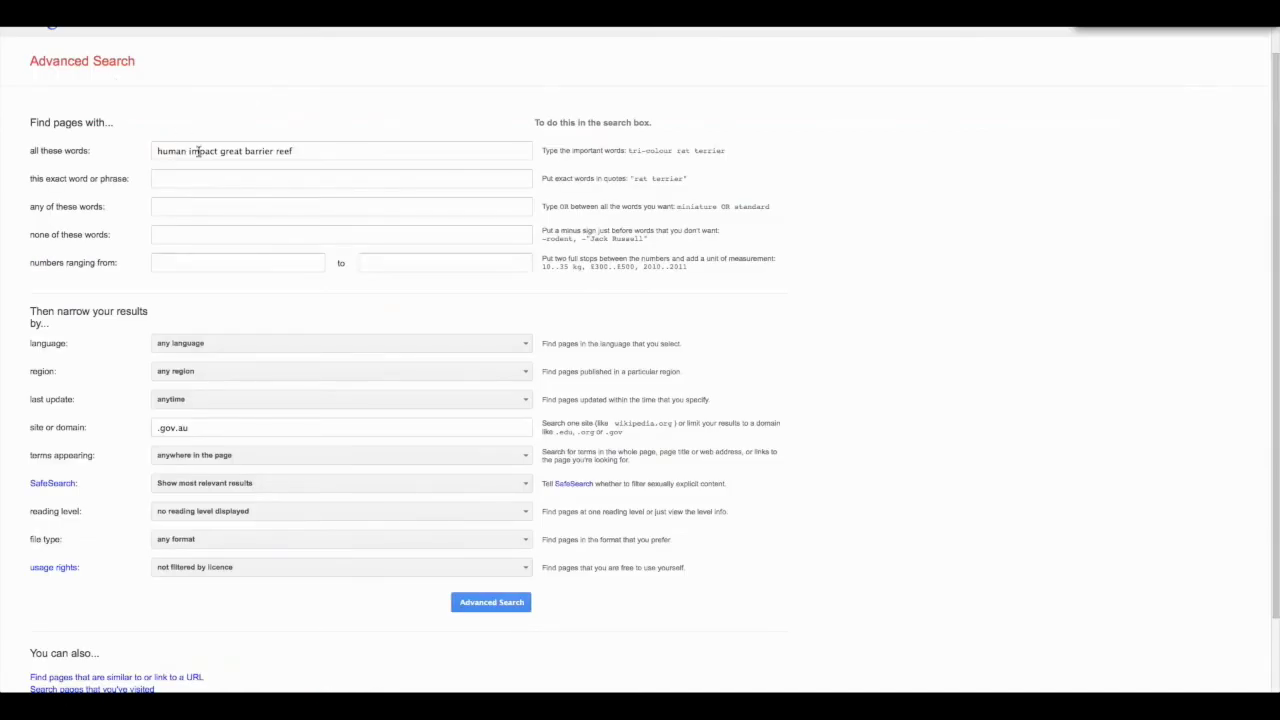
# Replace "human impact" with "tourism coral bleaching impact" before "great barrier reef" in the all-these-words field
pyautogui.click(217, 151)
pyautogui.press('BackSpace')
pyautogui.press('BackSpace')
pyautogui.press('BackSpace')
pyautogui.press('BackSpace')
pyautogui.press('BackSpace')
pyautogui.press('BackSpace')
pyautogui.press('BackSpace')
pyautogui.press('BackSpace')
pyautogui.press('BackSpace')
pyautogui.press('BackSpace')
pyautogui.press('BackSpace')
pyautogui.press('BackSpace')
pyautogui.write('tourism coral bleaching impact')
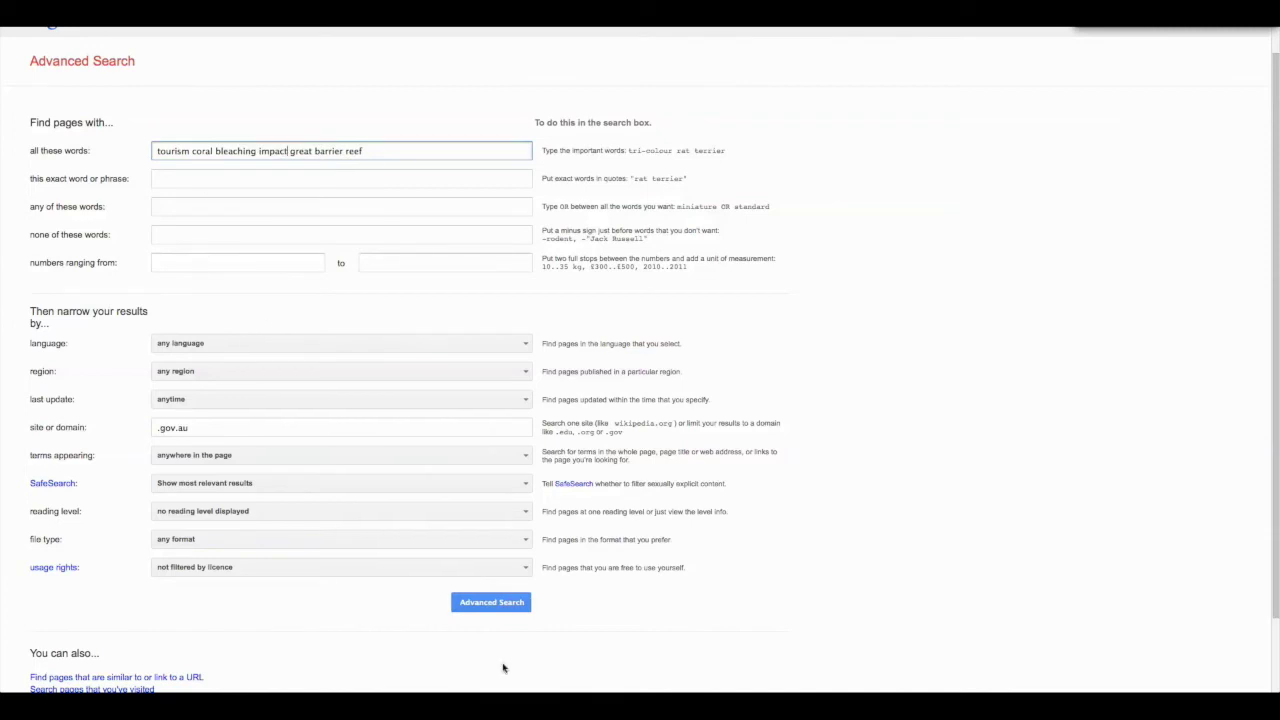
# Run the tourism coral bleaching search on .gov.au and skim the listed results
pyautogui.click(498, 604)
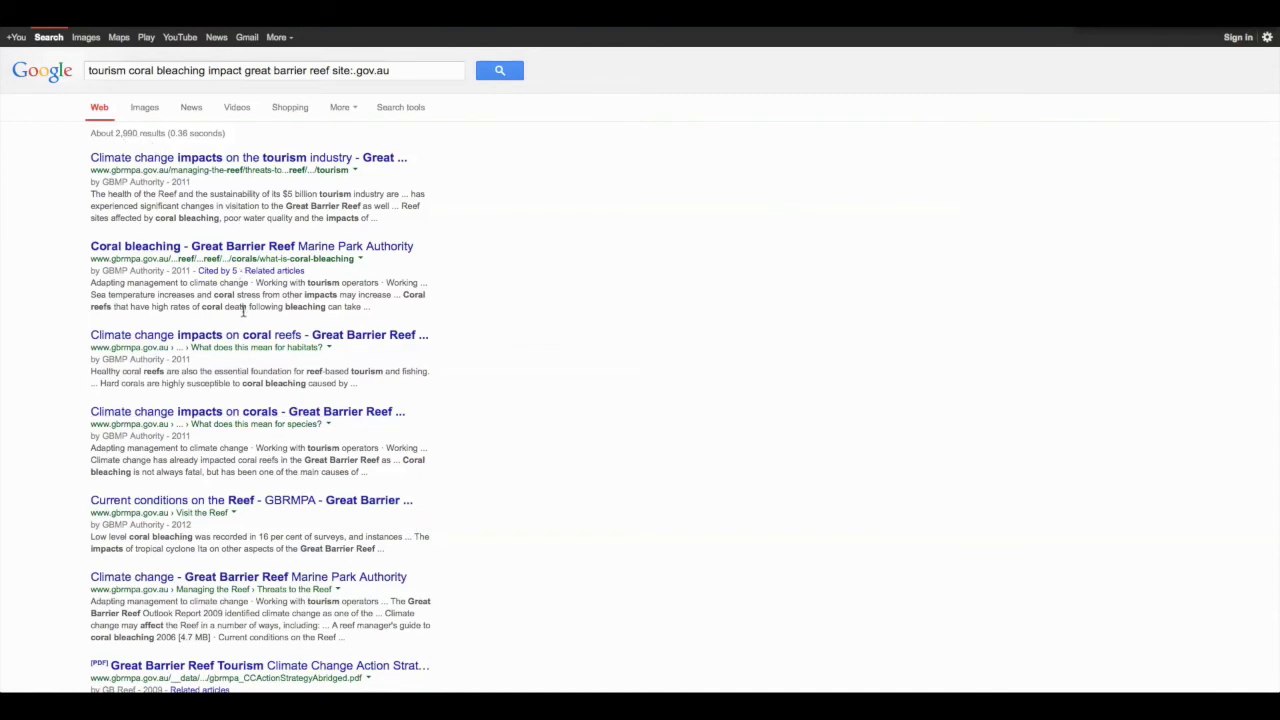
pyautogui.scroll(-2, 243, 312)
pyautogui.scroll(-3, 245, 316)
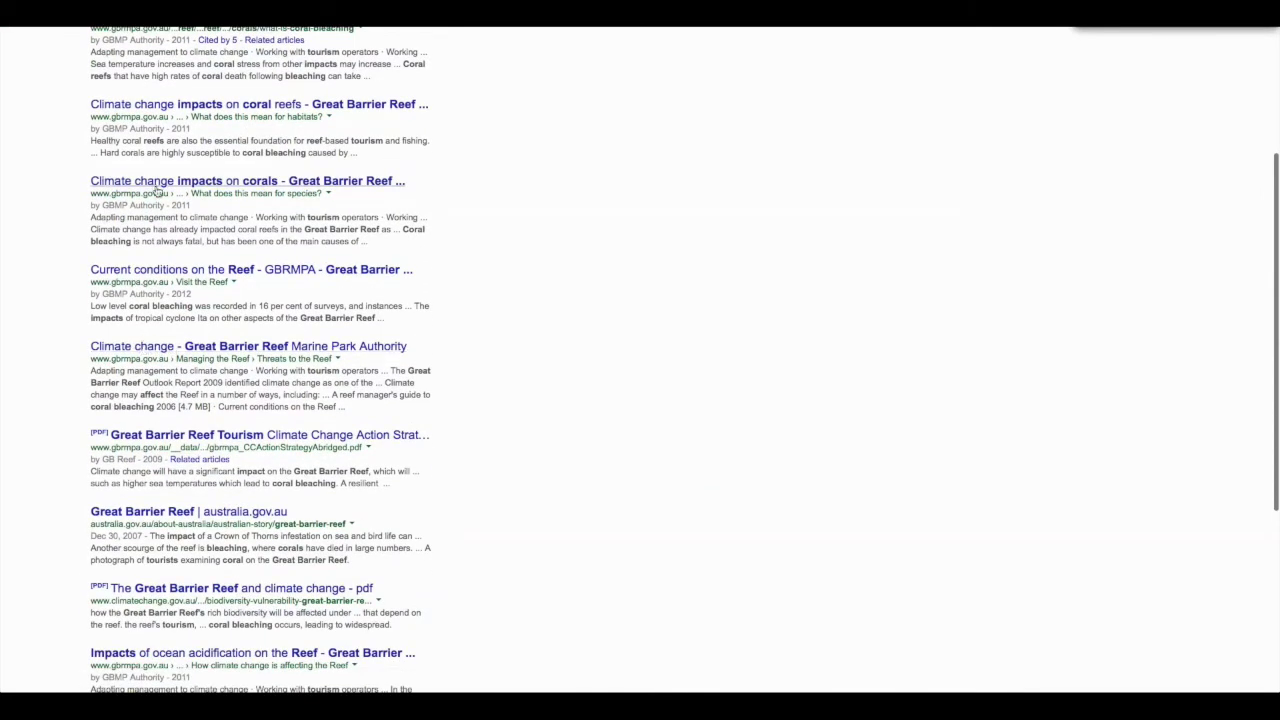
pyautogui.scroll(5, 244, 247)
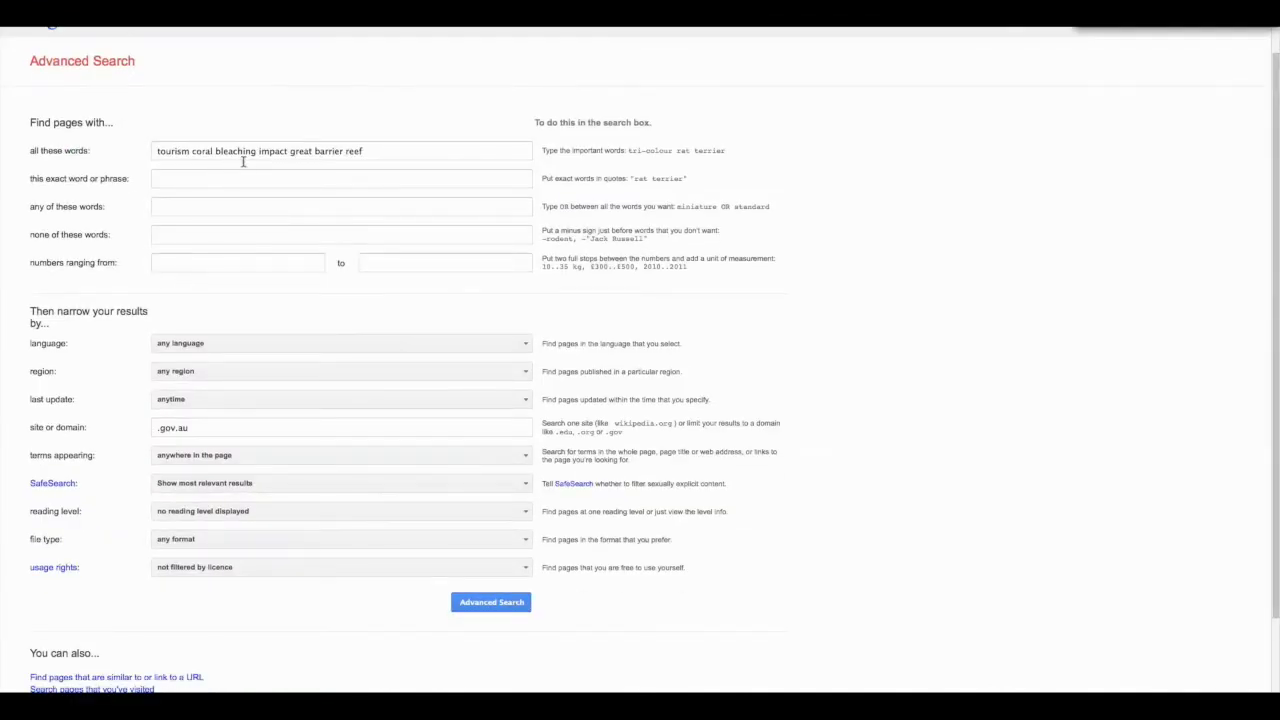
# Exclude the words "climate change" from the tourism coral bleaching search and run it
pyautogui.click(165, 237)
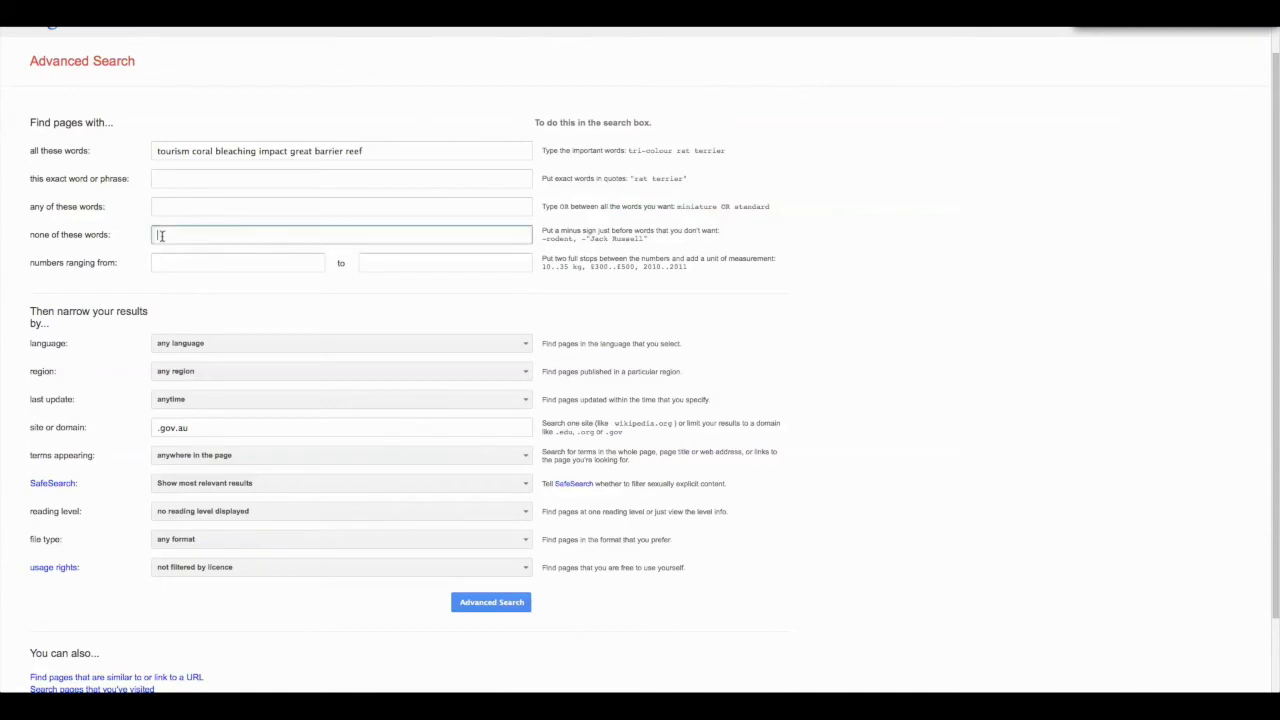
pyautogui.write('climate change')
pyautogui.click(500, 607)
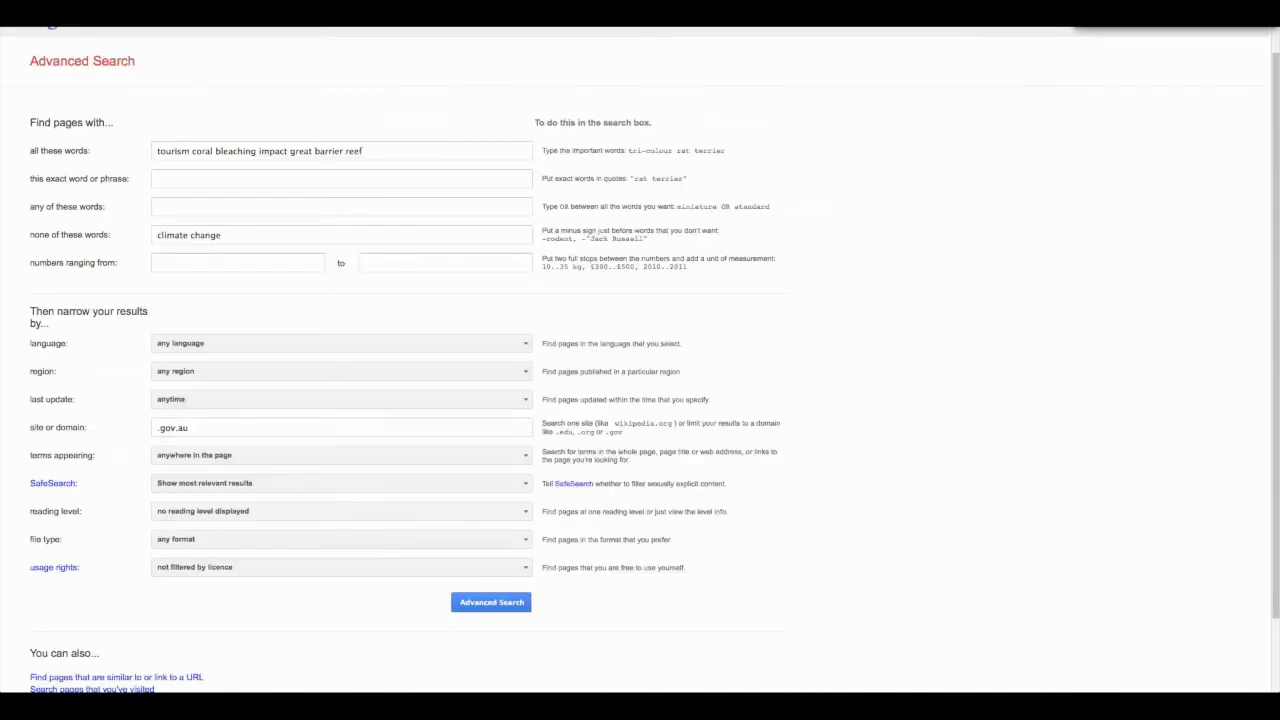
# Clear "climate change" from the none-of-these-words field of the advanced search form
pyautogui.click(234, 235)
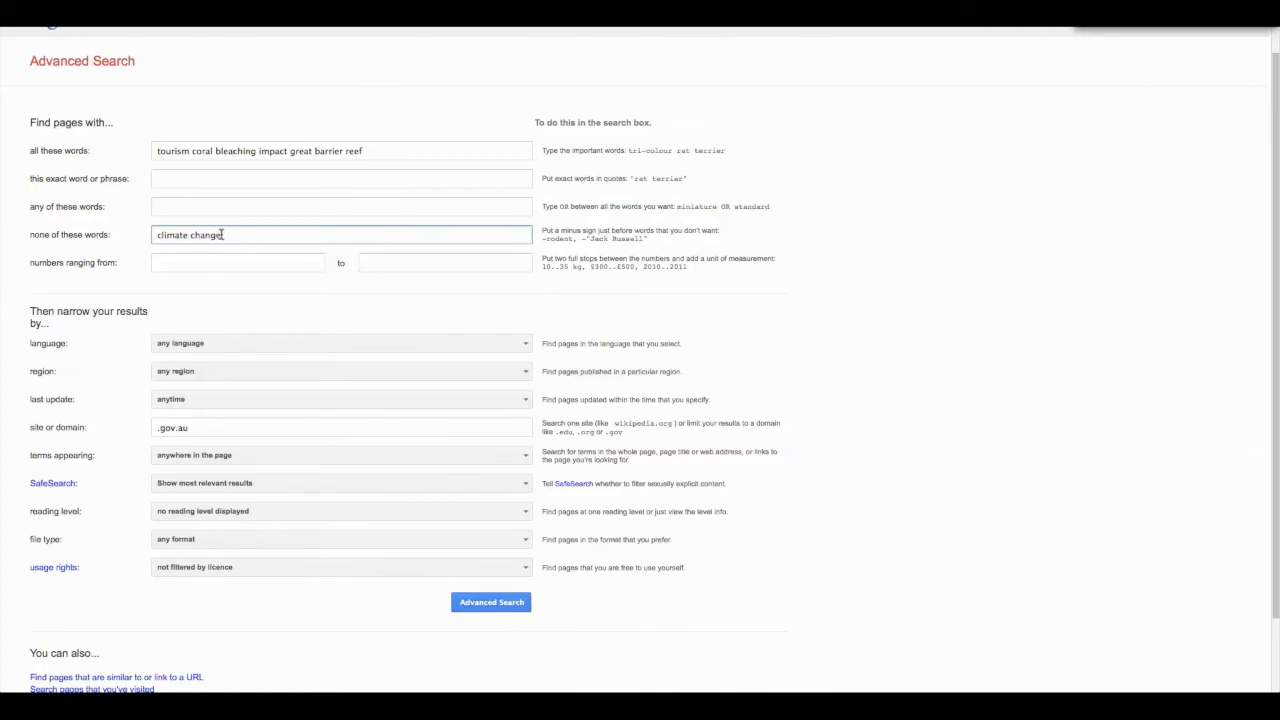
pyautogui.moveTo(233, 235); pyautogui.dragTo(158, 235)
pyautogui.press('BackSpace')
# Replace the site or domain filter with .edu.au and run the tourism coral bleaching search
pyautogui.click(197, 427)
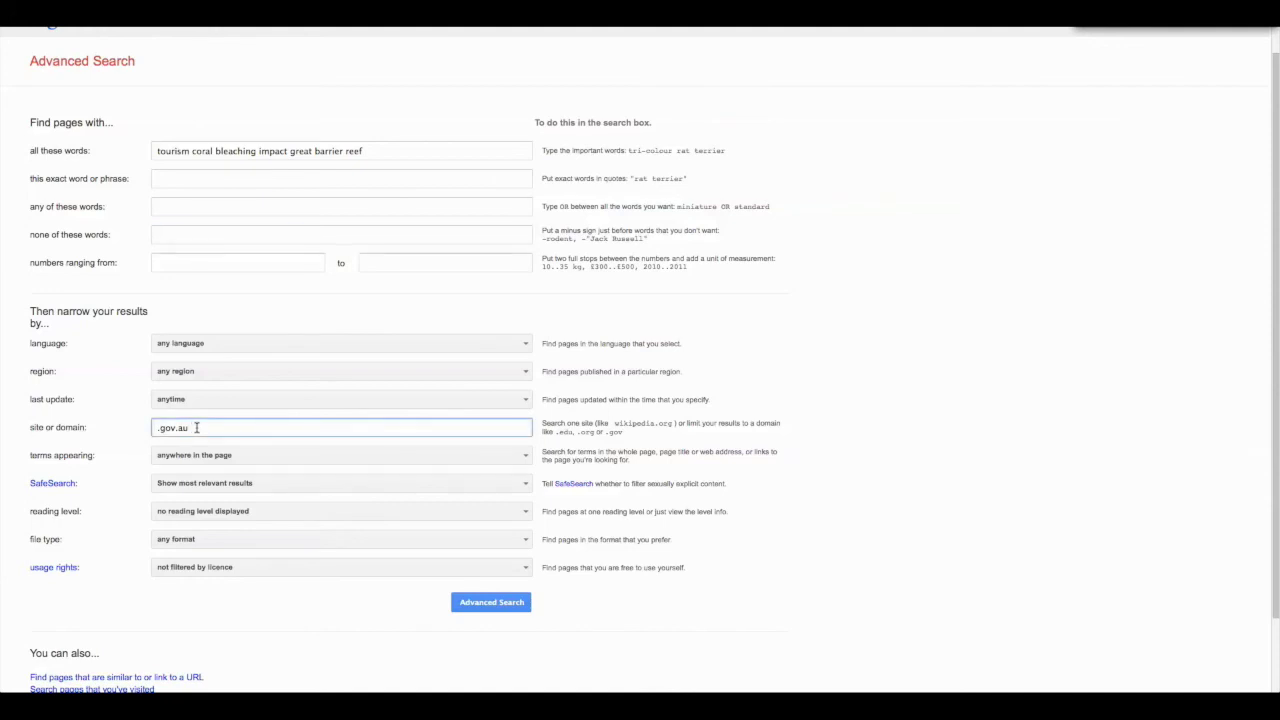
pyautogui.press('BackSpace')
pyautogui.press('BackSpace')
pyautogui.press('BackSpace')
pyautogui.press('BackSpace')
pyautogui.press('BackSpace')
pyautogui.press('BackSpace')
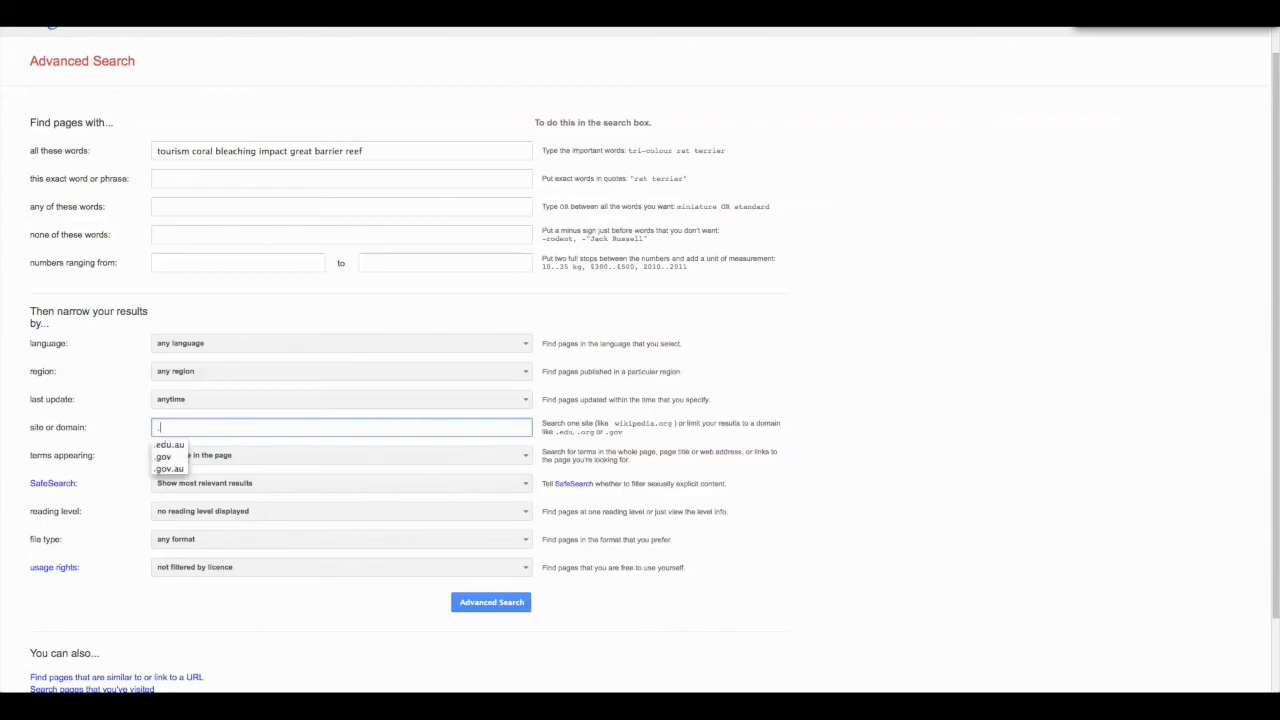
pyautogui.write('edu.au')
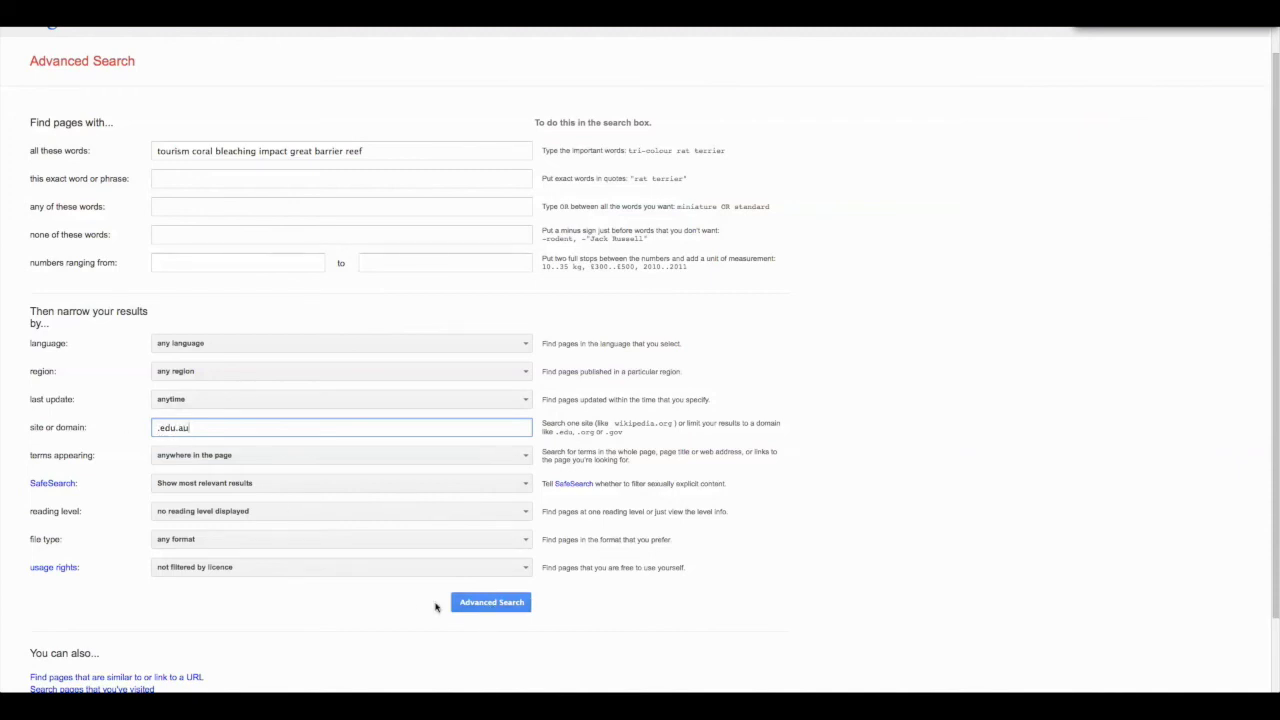
pyautogui.click(505, 606)
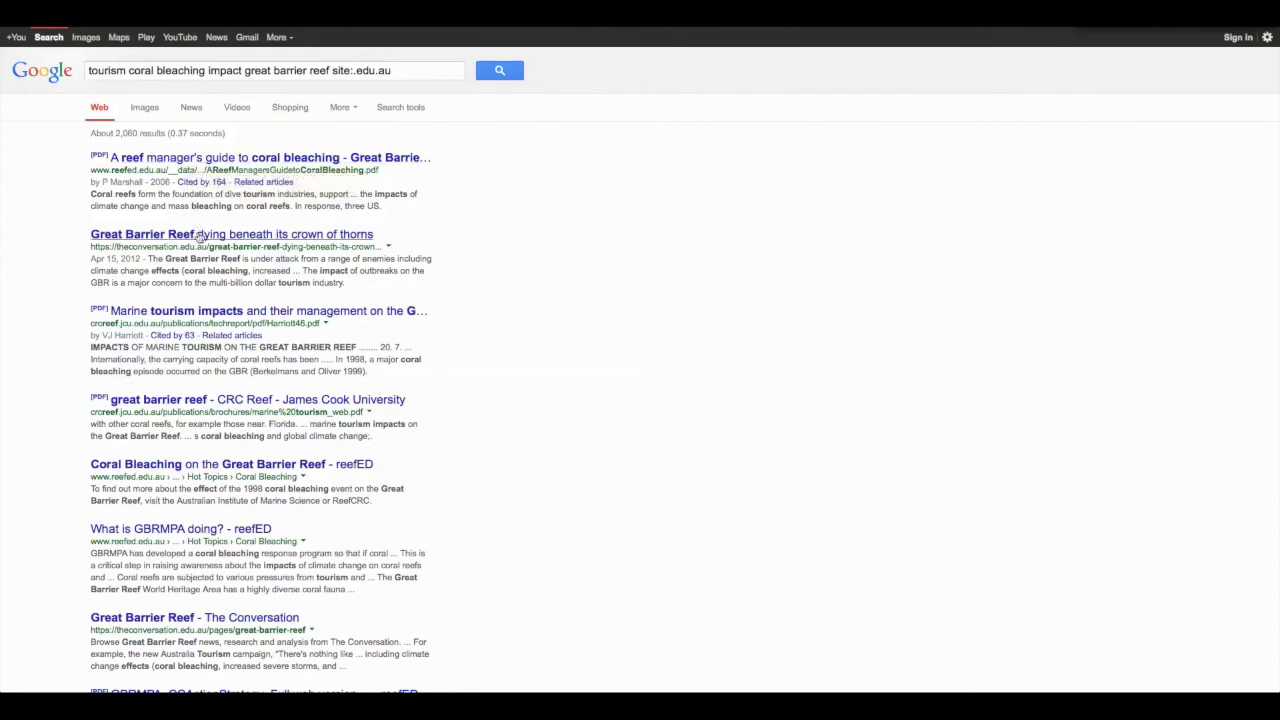
# Examine the edu.au part of the web addresses in the search results
pyautogui.moveTo(181, 247); pyautogui.dragTo(205, 248)
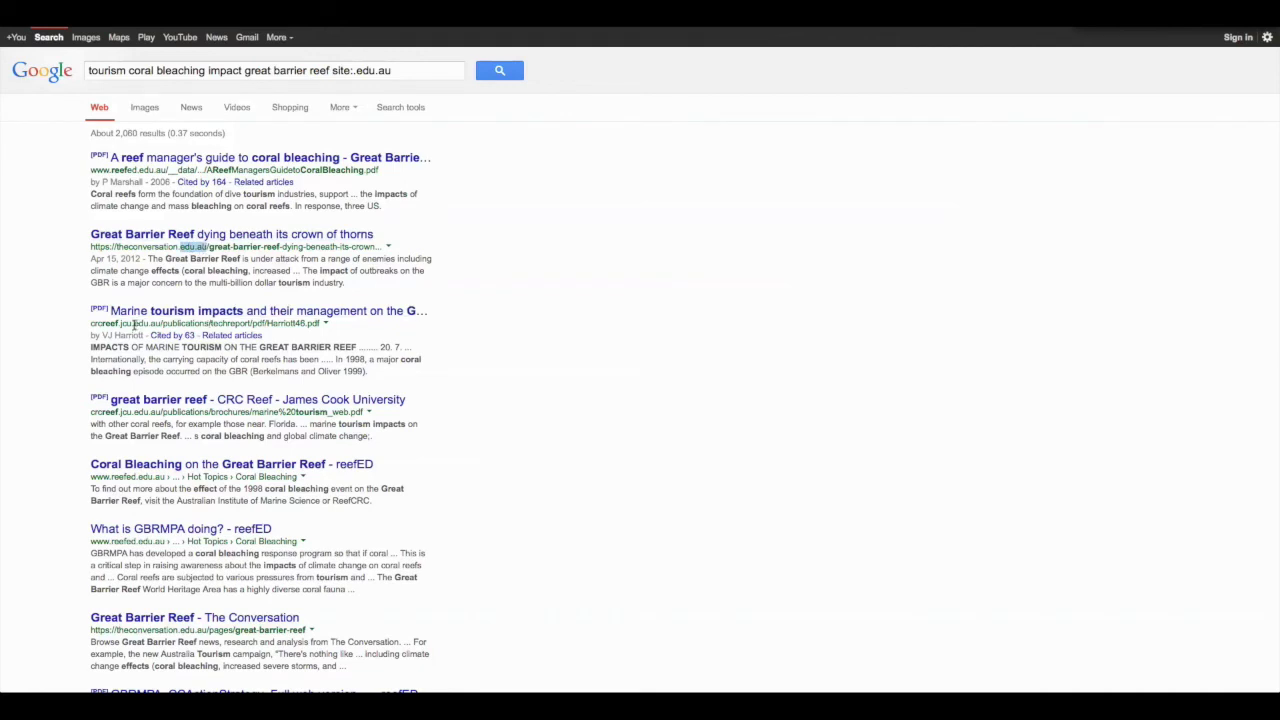
pyautogui.moveTo(133, 323); pyautogui.dragTo(157, 328)
pyautogui.moveTo(134, 412); pyautogui.dragTo(160, 413)
pyautogui.click(474, 432)
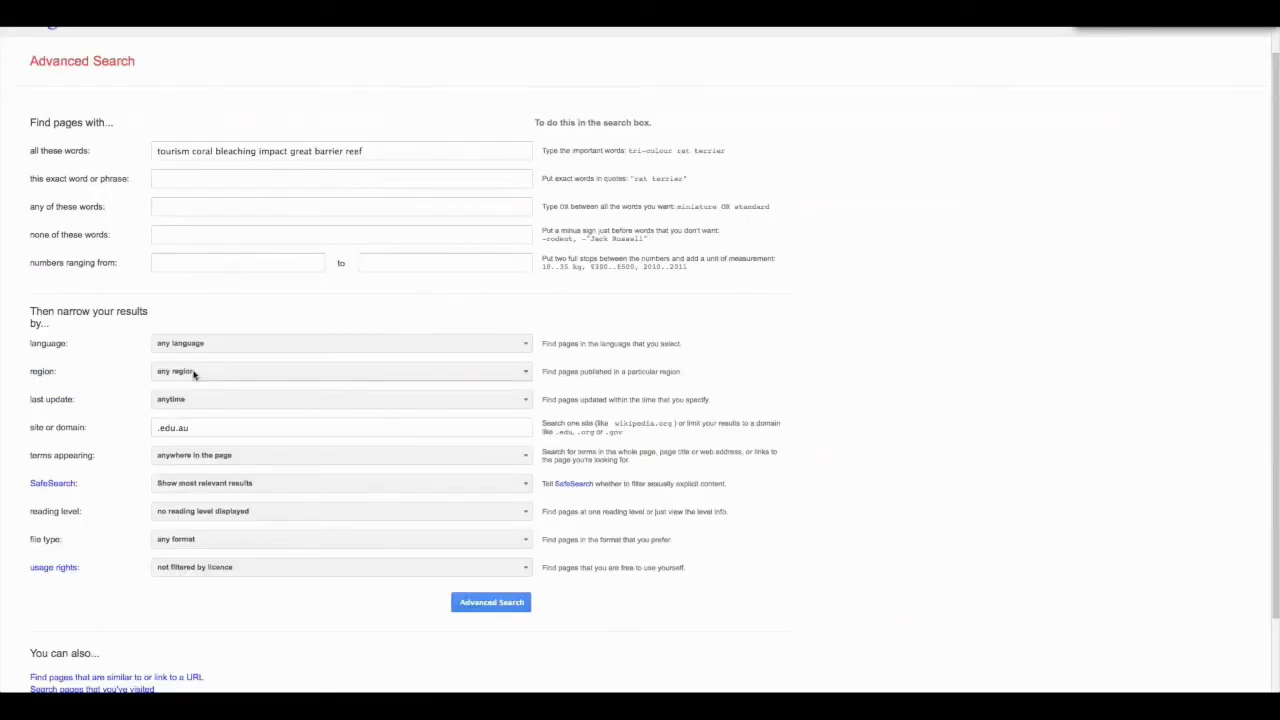
# Change the site or domain filter to .edu.uk, run the search and check the query in the search box
pyautogui.click(195, 427)
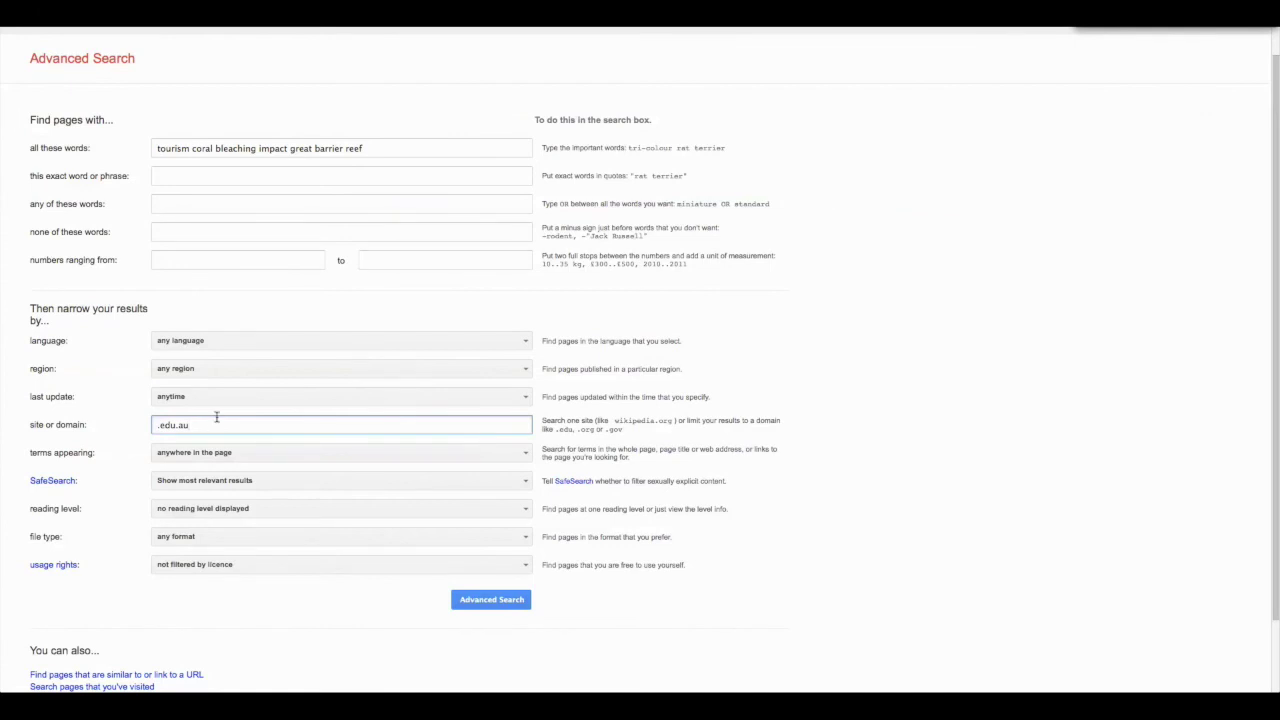
pyautogui.press('BackSpace')
pyautogui.write('uk')
pyautogui.click(495, 604)
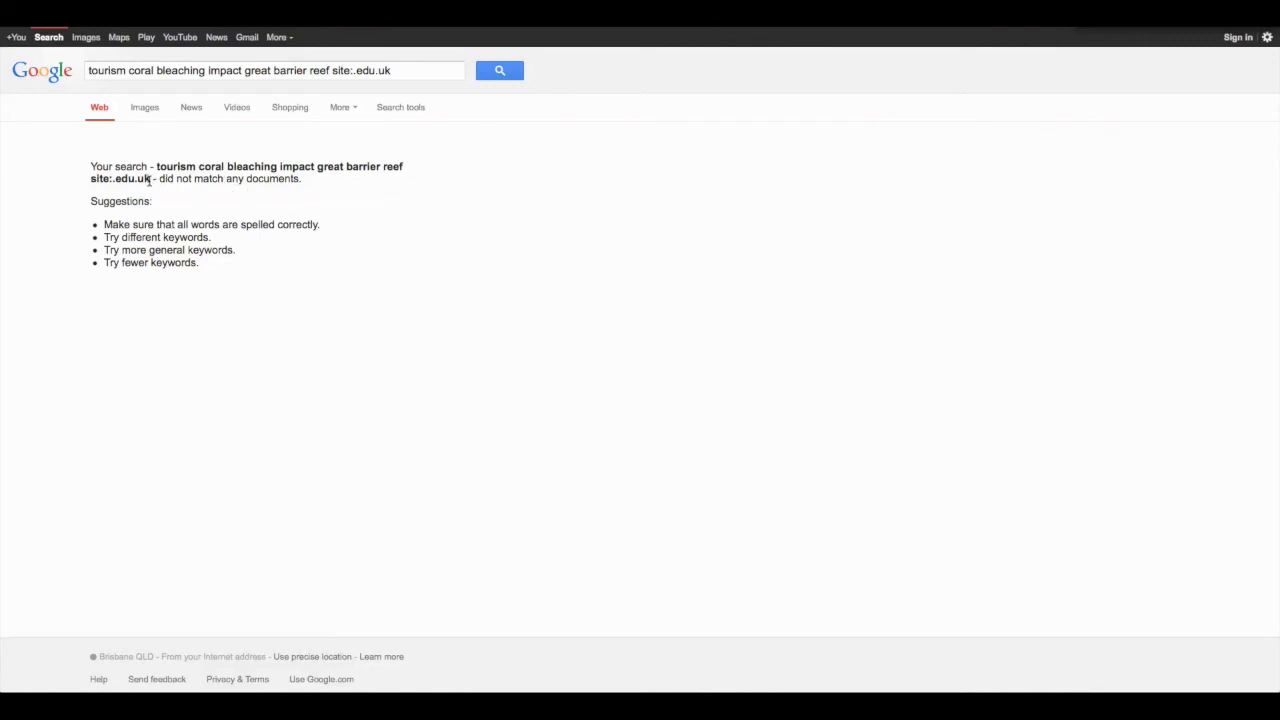
pyautogui.click(400, 68)
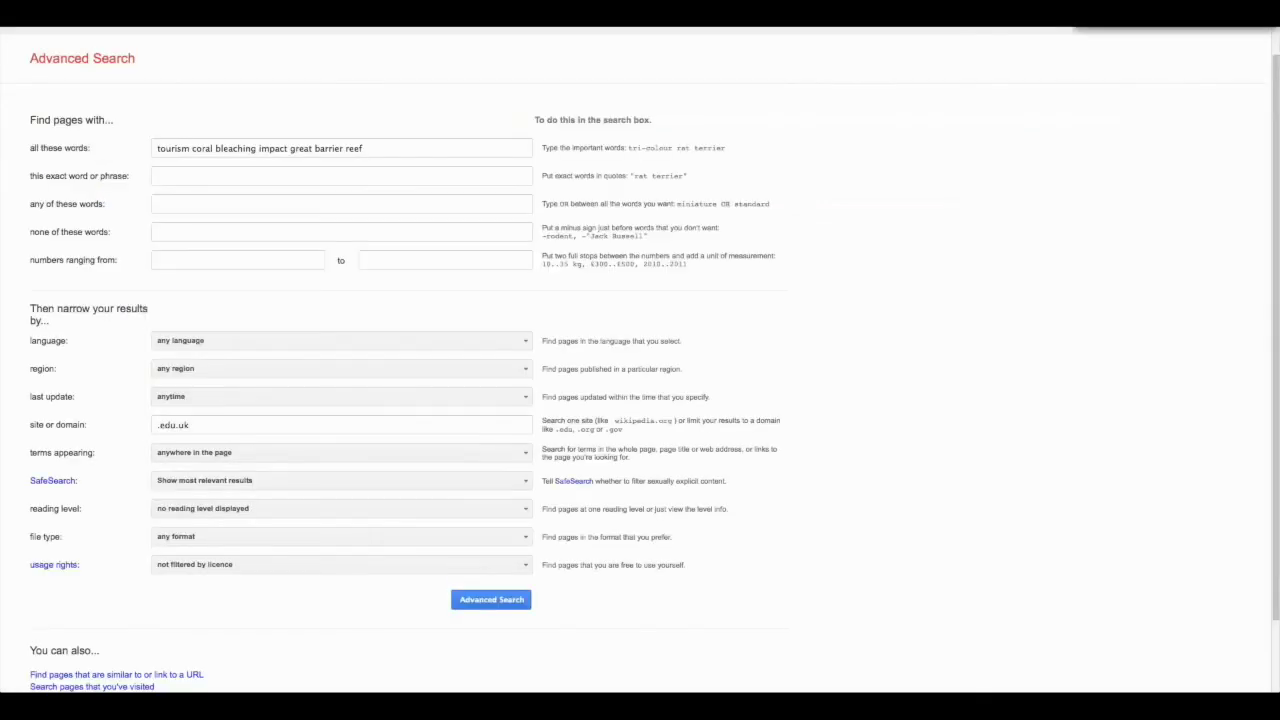
# Replace the site or domain filter with .com.au and run the tourism coral bleaching search
pyautogui.click(196, 425)
pyautogui.press('BackSpace')
pyautogui.press('BackSpace')
pyautogui.press('BackSpace')
pyautogui.press('BackSpace')
pyautogui.press('BackSpace')
pyautogui.press('BackSpace')
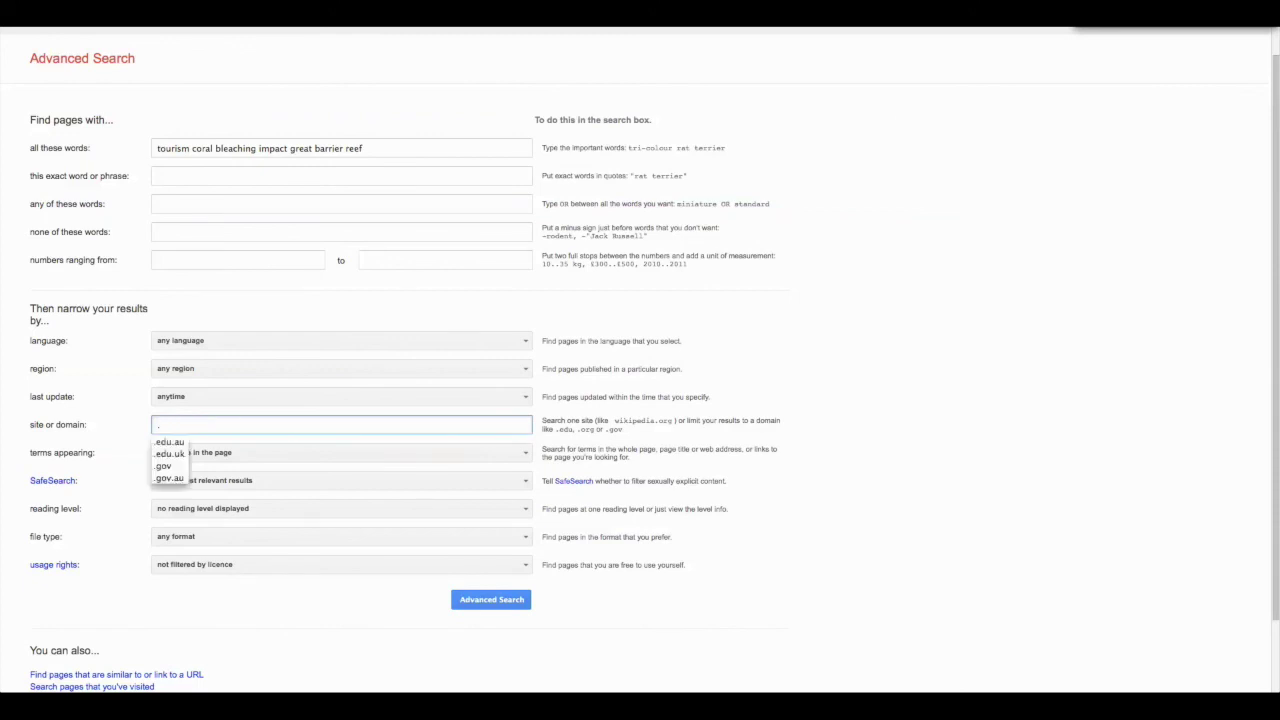
pyautogui.write('com')
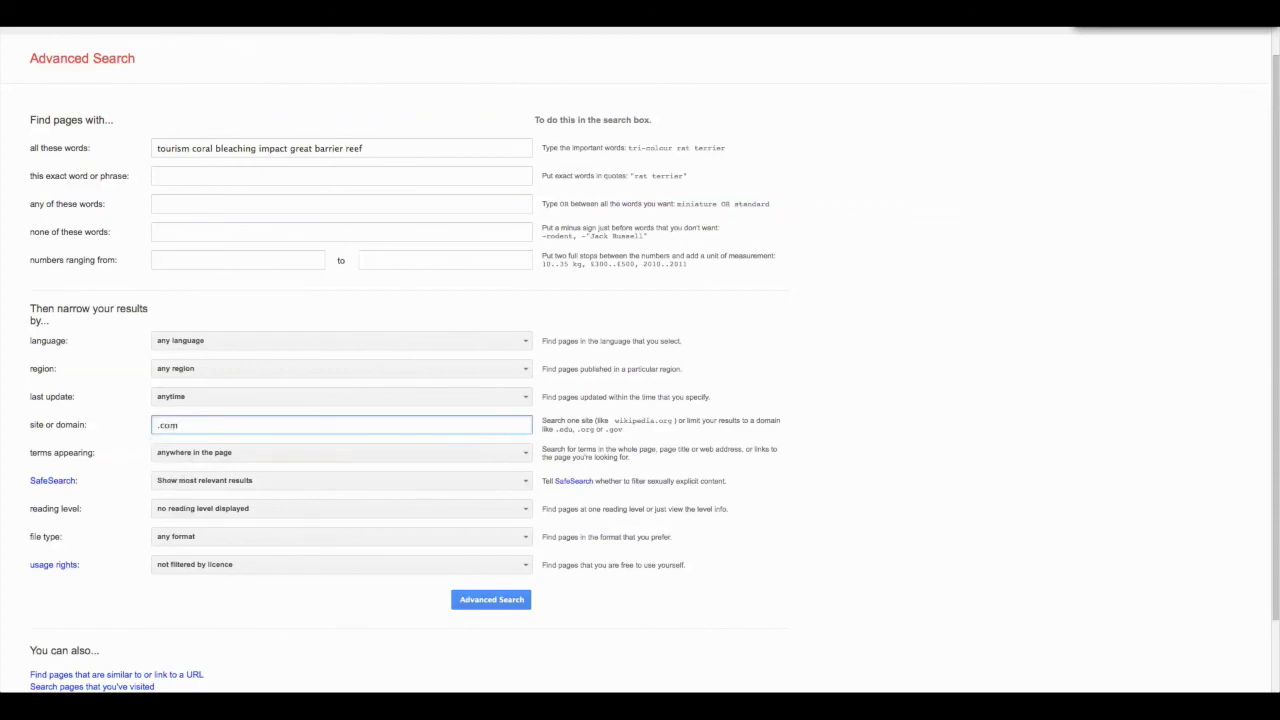
pyautogui.write('.au')
pyautogui.click(503, 606)
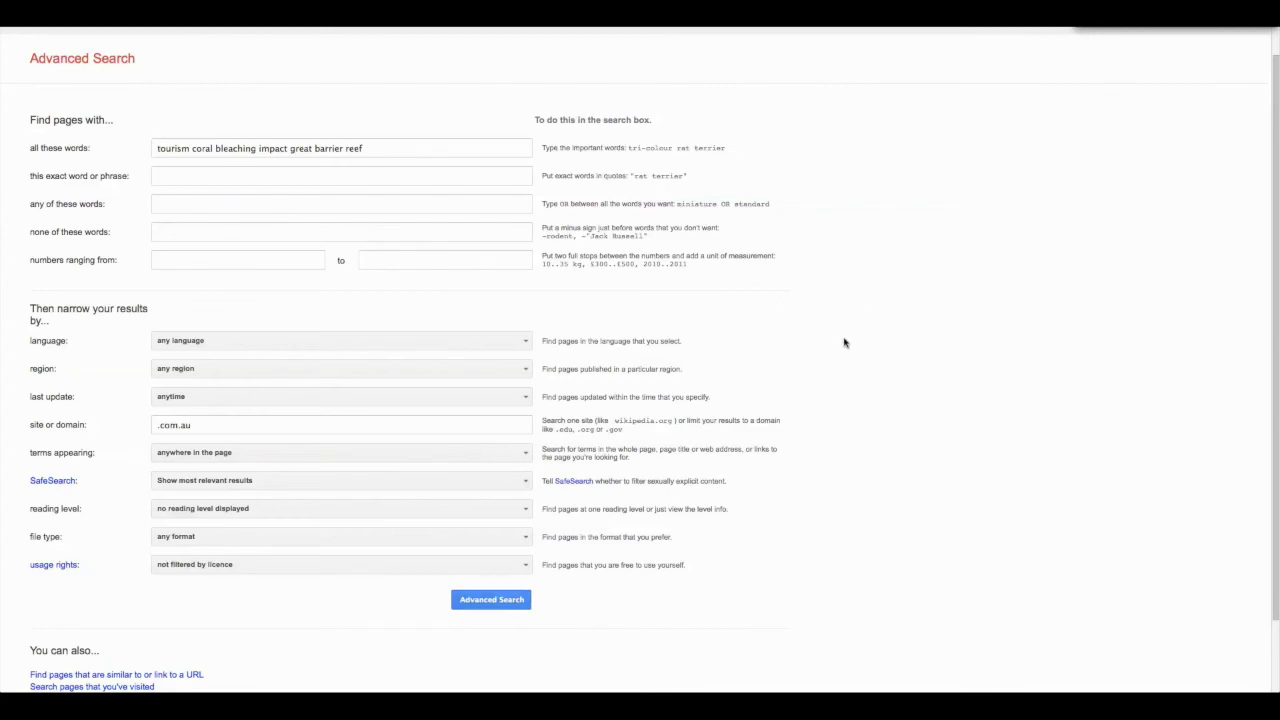
# Set the site or domain filter of the advanced search form back to .gov.au
pyautogui.scroll(-1, 640, 449)
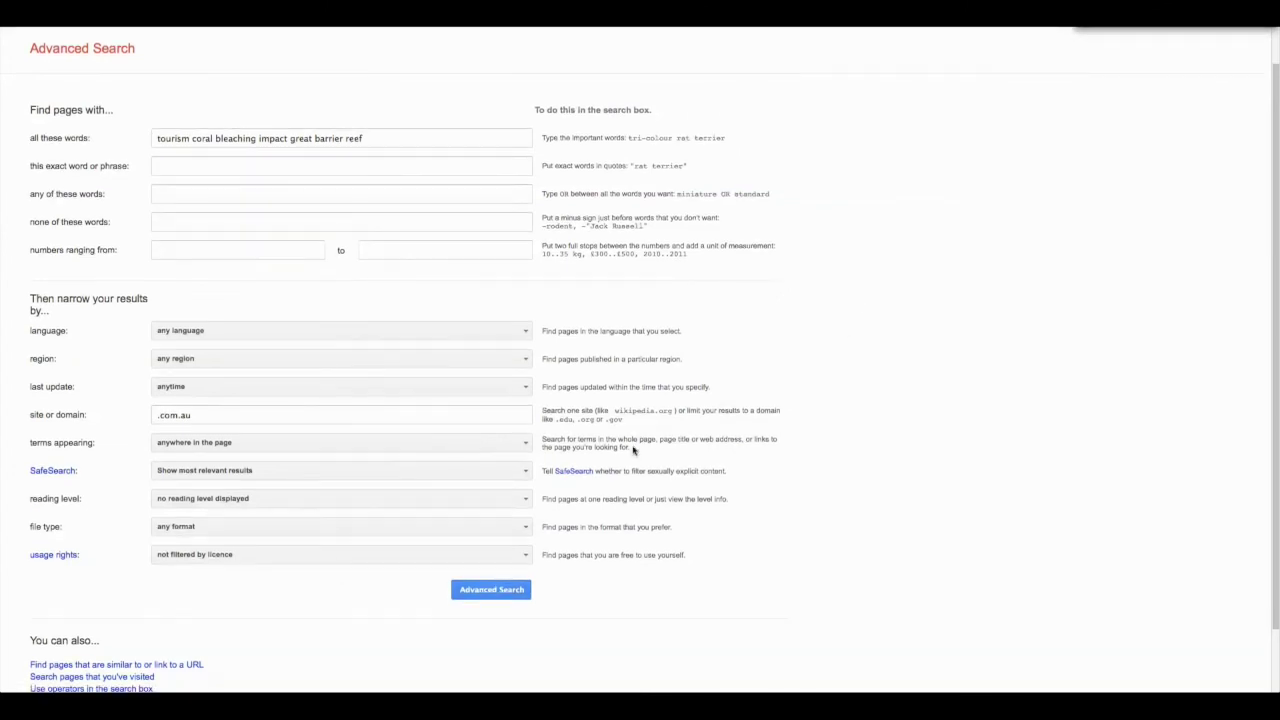
pyautogui.click(197, 416)
pyautogui.press('BackSpace')
pyautogui.press('BackSpace')
pyautogui.press('BackSpace')
pyautogui.press('BackSpace')
pyautogui.press('BackSpace')
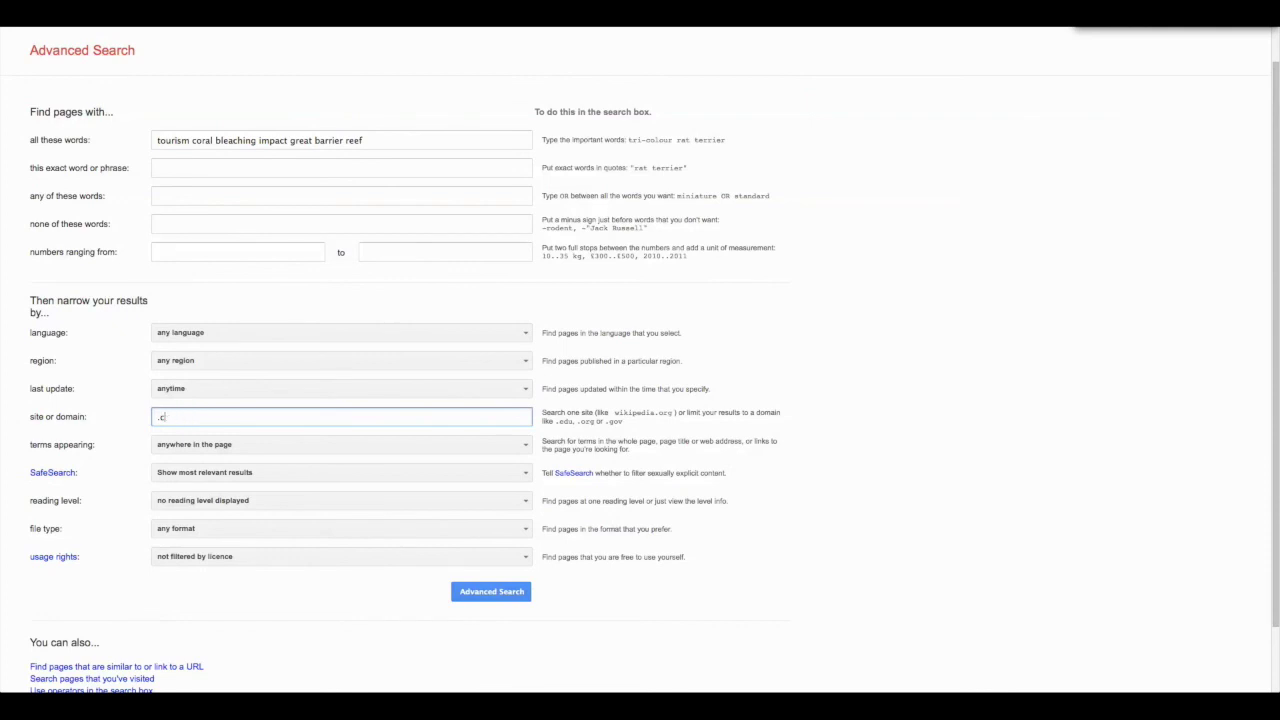
pyautogui.write('gov.au')
pyautogui.scroll(1, 68, 235)
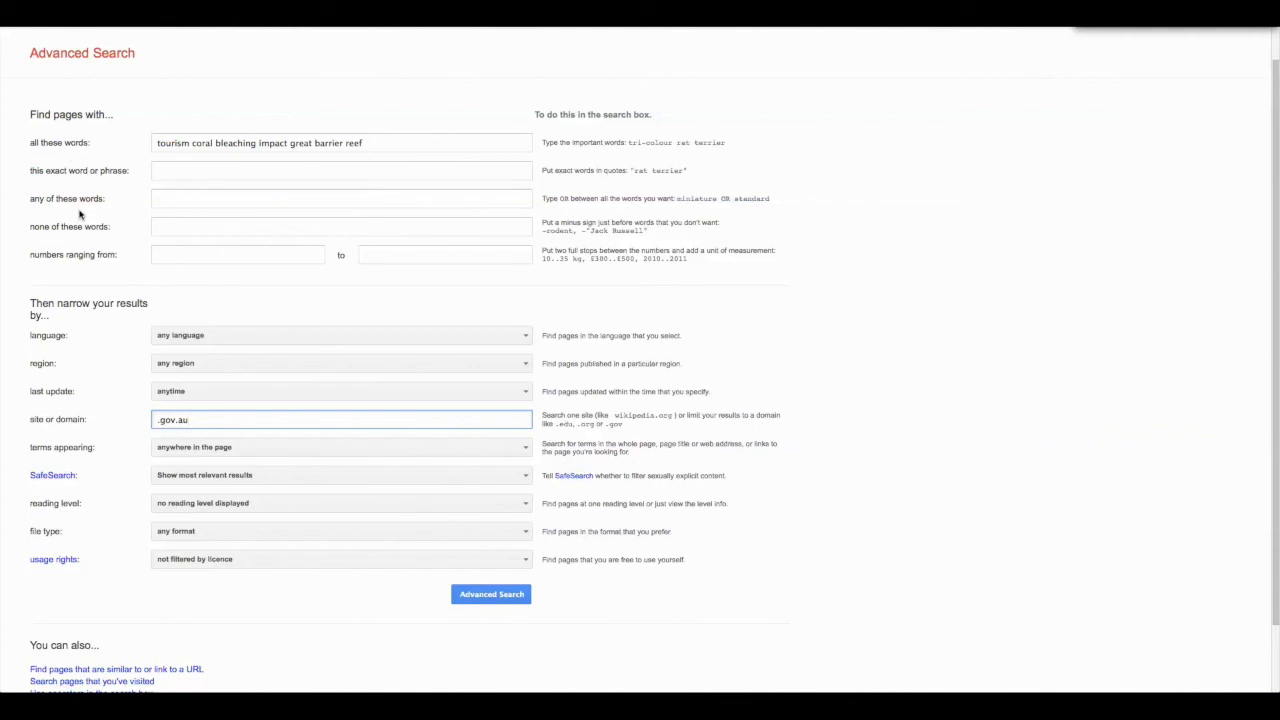
pyautogui.scroll(1, 96, 128)
# Go to the Google home page and search for "google advanced search"
pyautogui.click(54, 55)
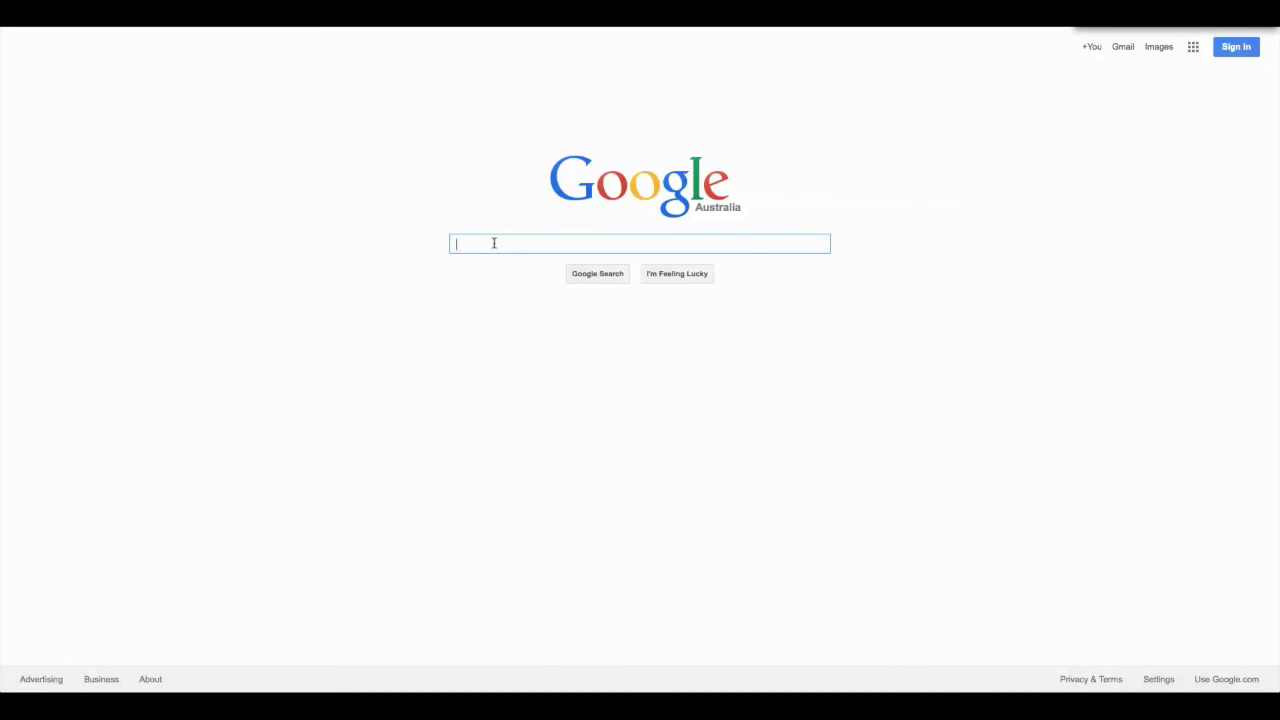
pyautogui.write('g')
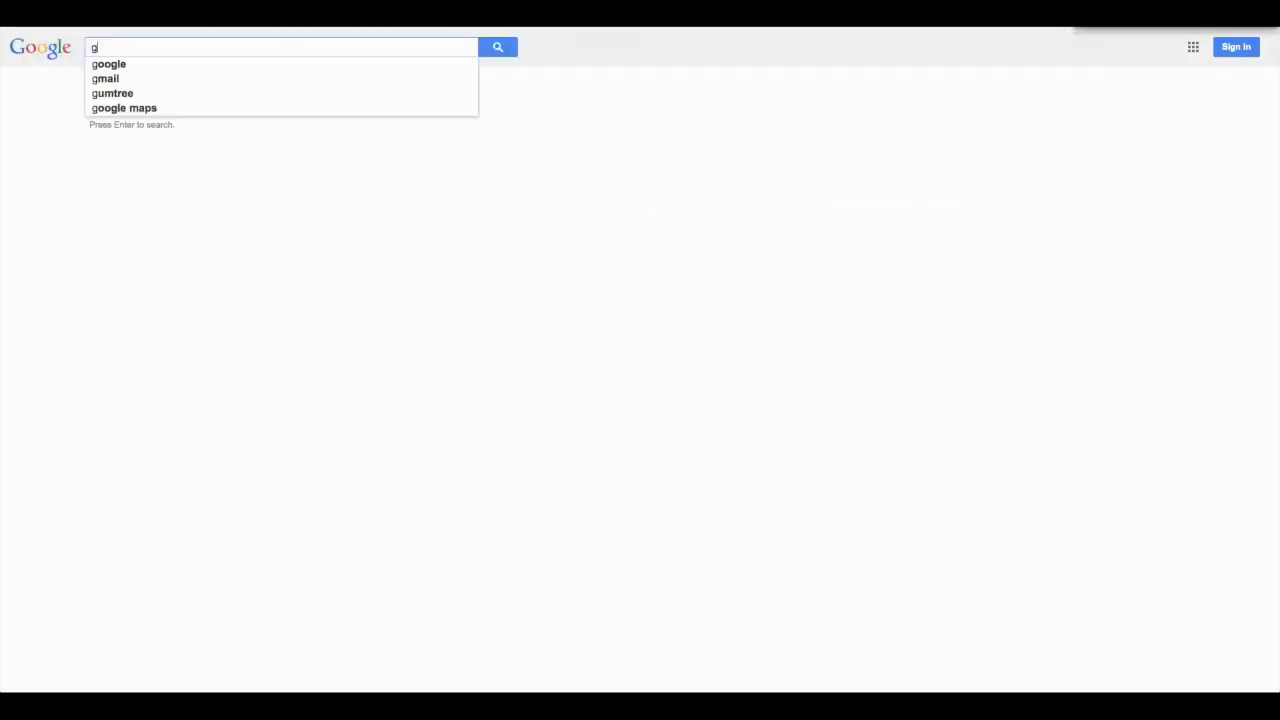
pyautogui.write('oogle ad')
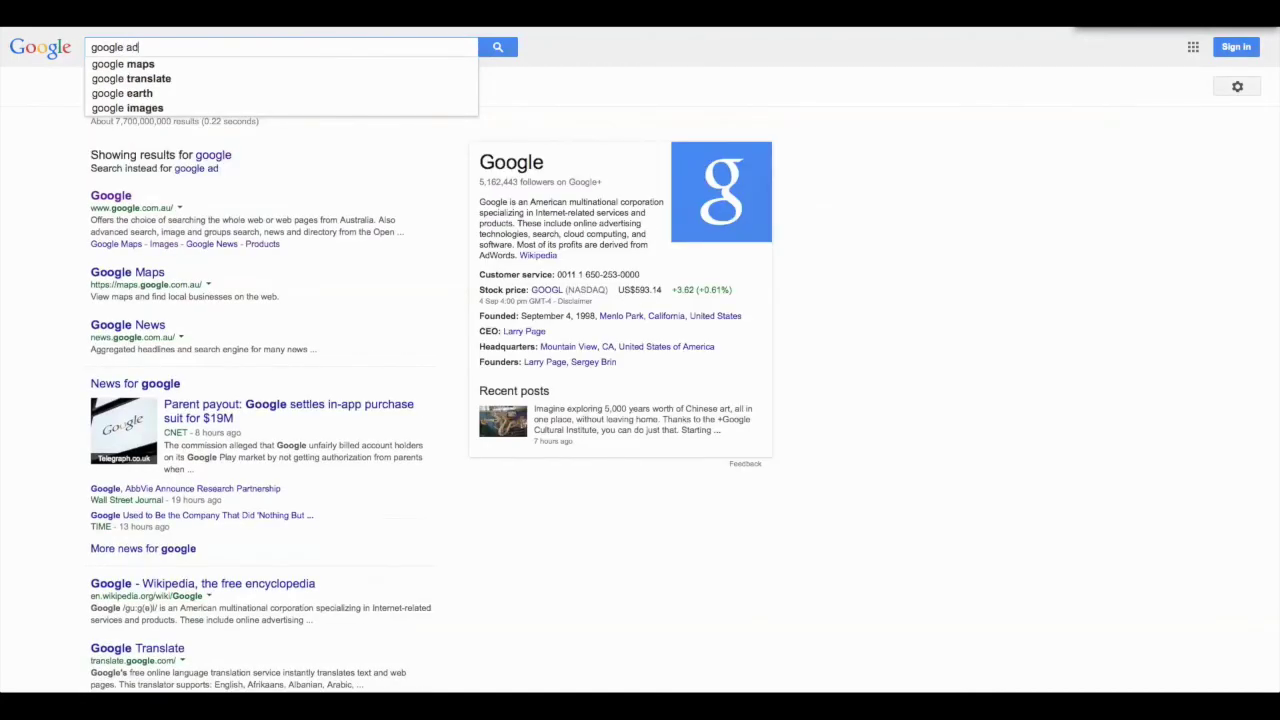
pyautogui.write('vanced search')
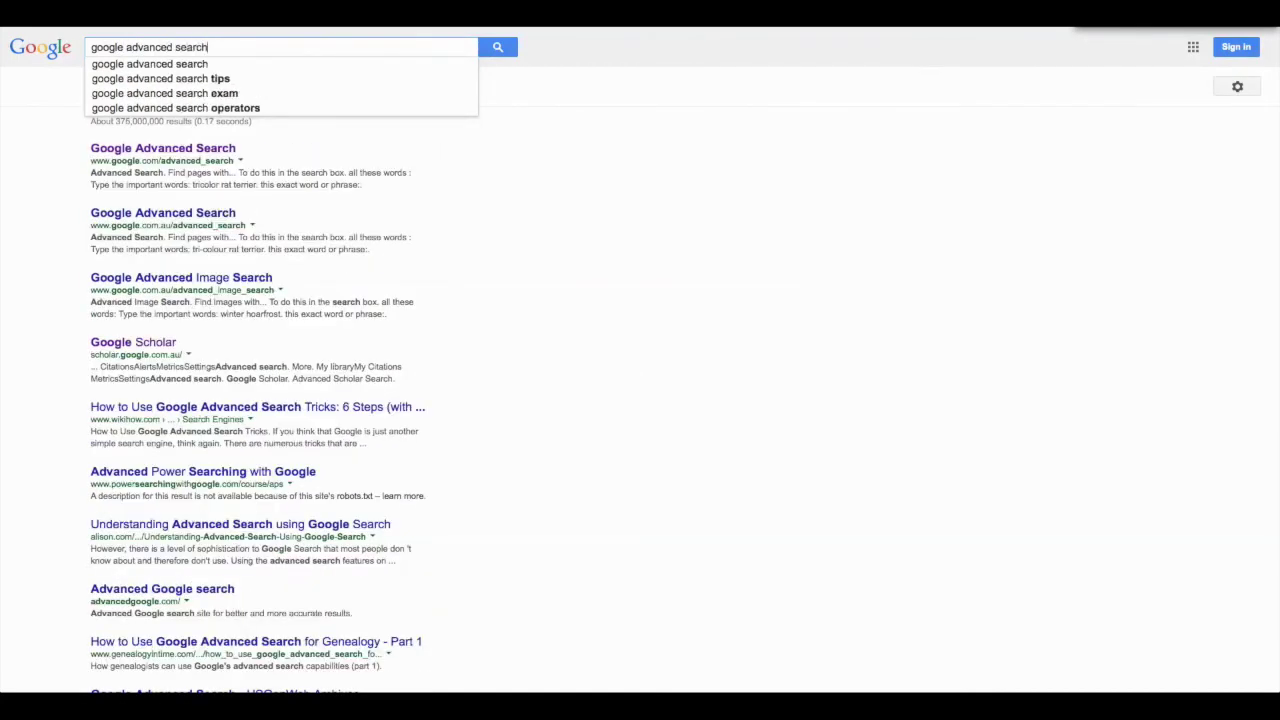
pyautogui.press('Return')
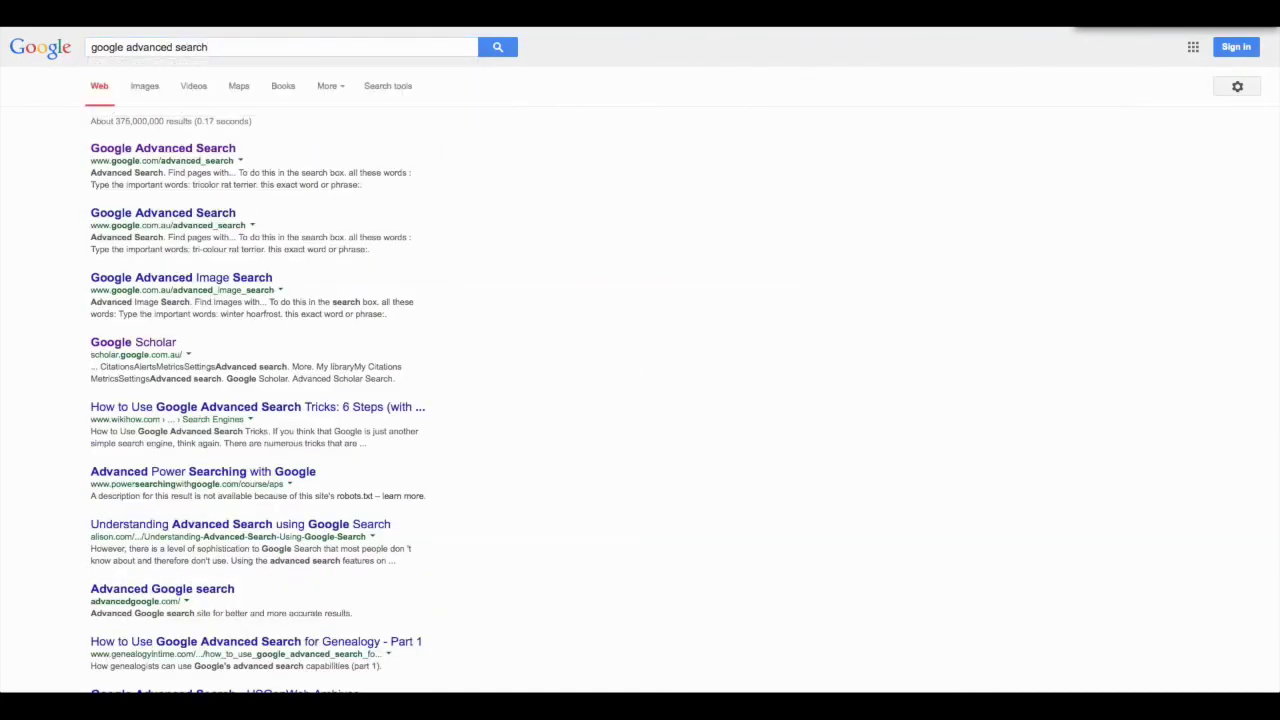
# Open the first Google Advanced Search result and return to the Google home page
pyautogui.click(230, 151)
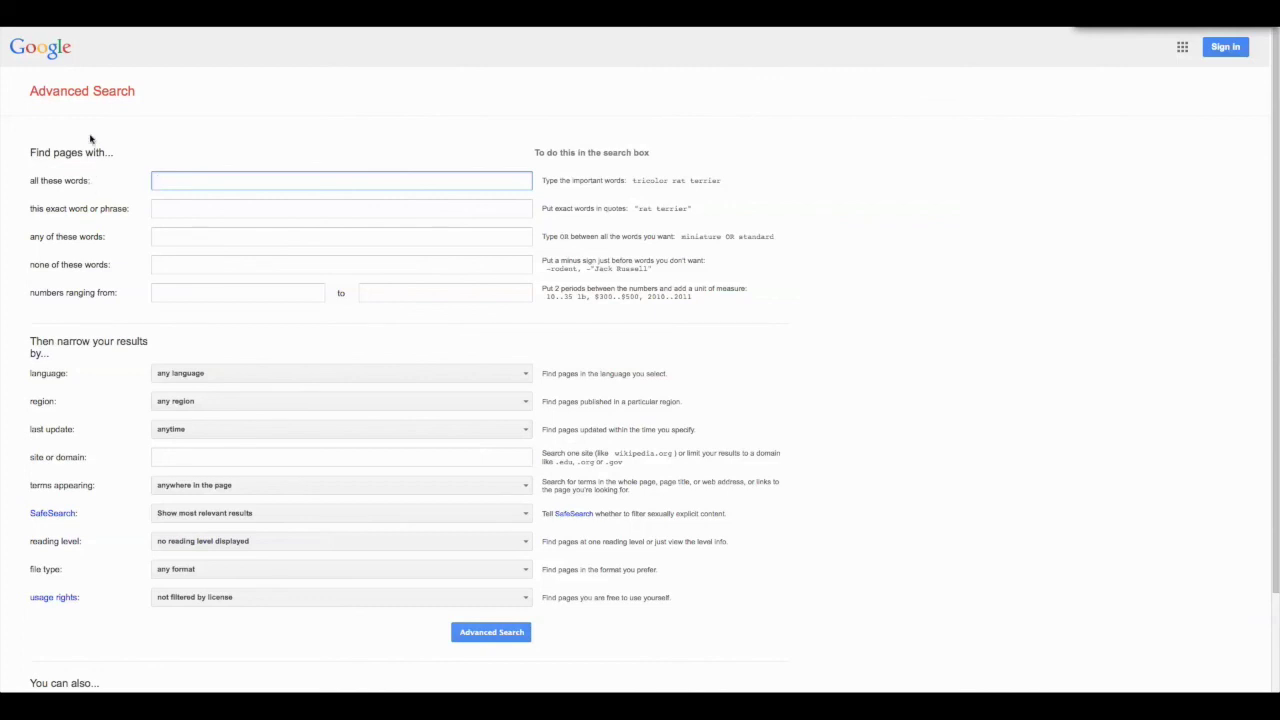
pyautogui.click(42, 50)
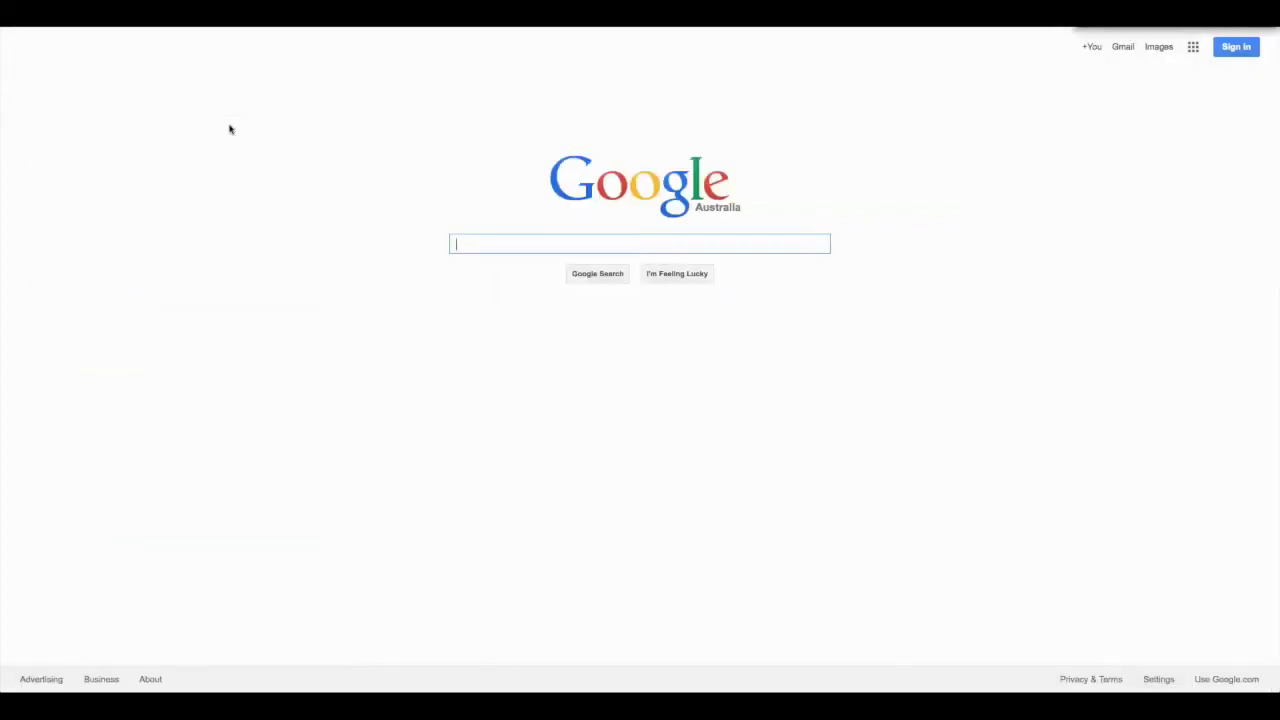